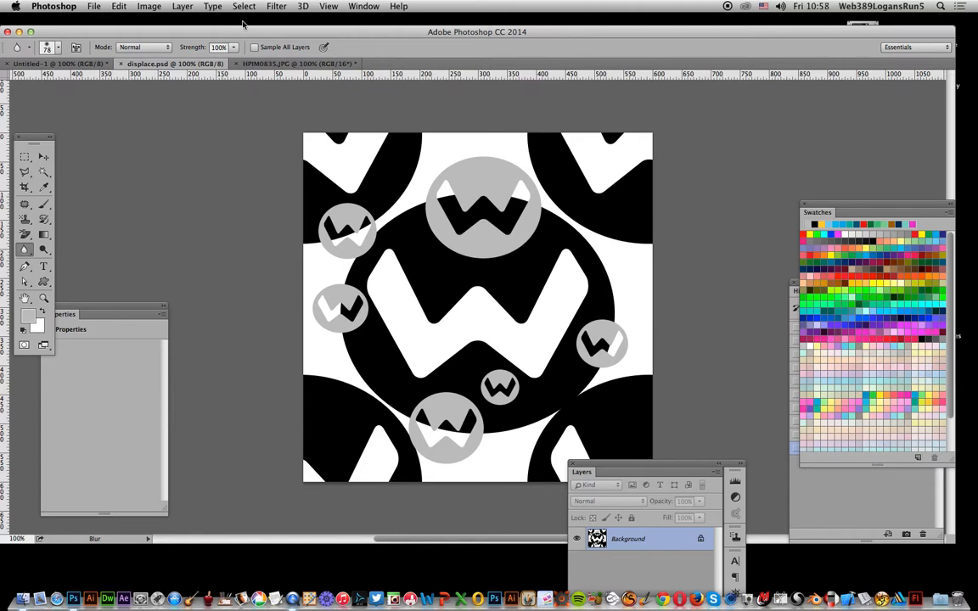
# Revert displace.psd to its blank New state in the document history
pyautogui.click(848, 512)
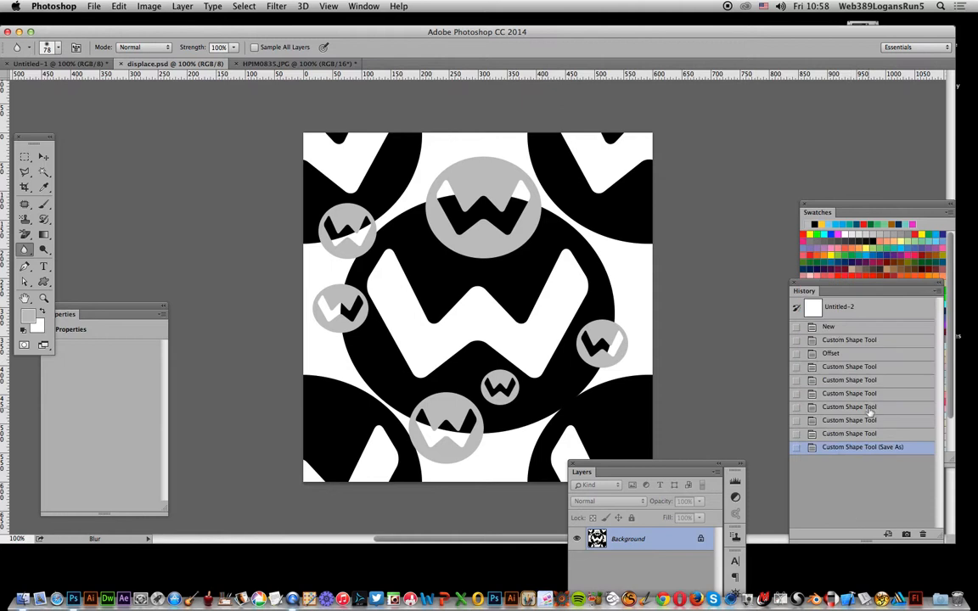
pyautogui.click(837, 327)
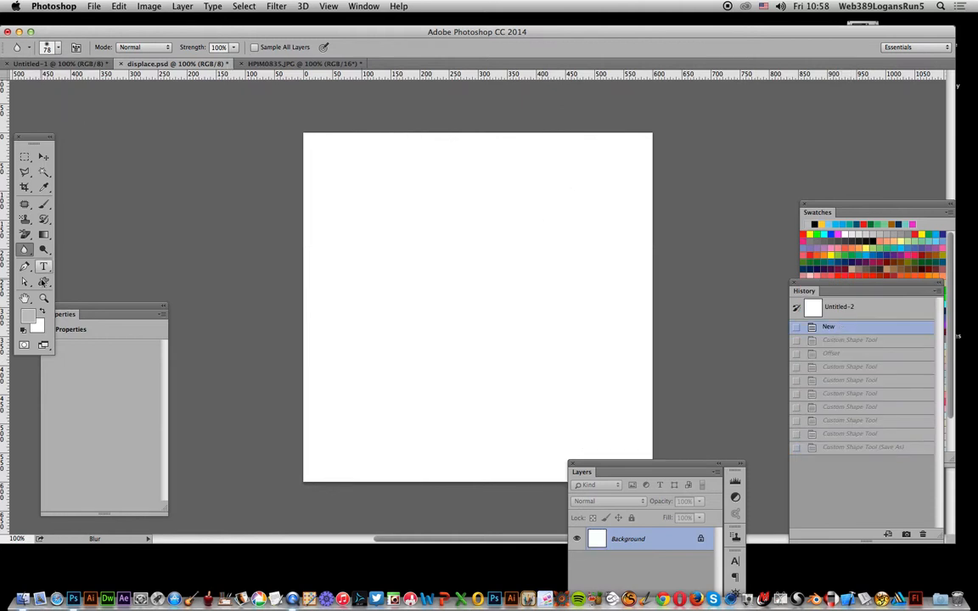
# Draw a large near-black W logo custom shape, about 450 pixels wide, in the middle of the blank canvas
pyautogui.click(43, 282)
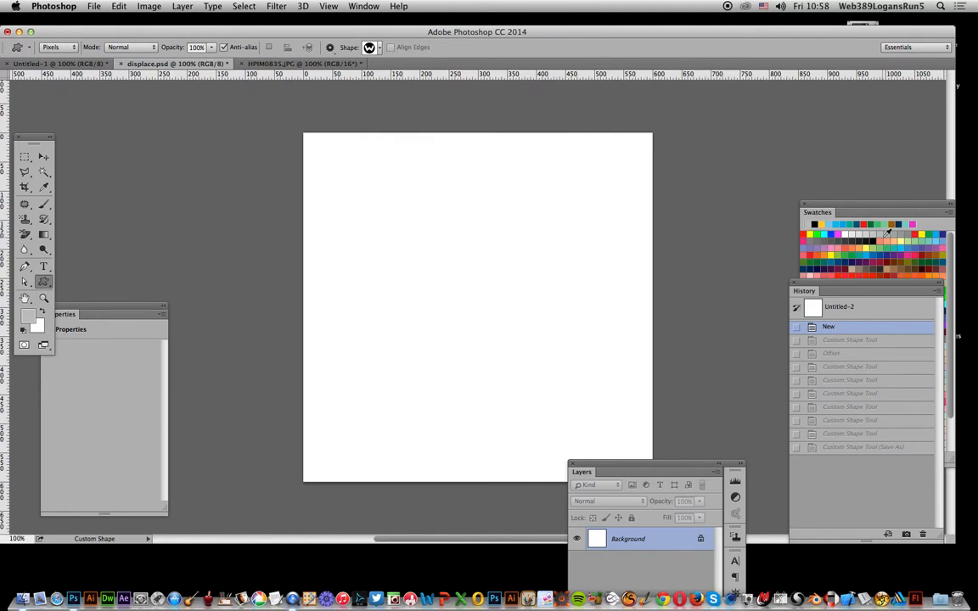
pyautogui.click(873, 240)
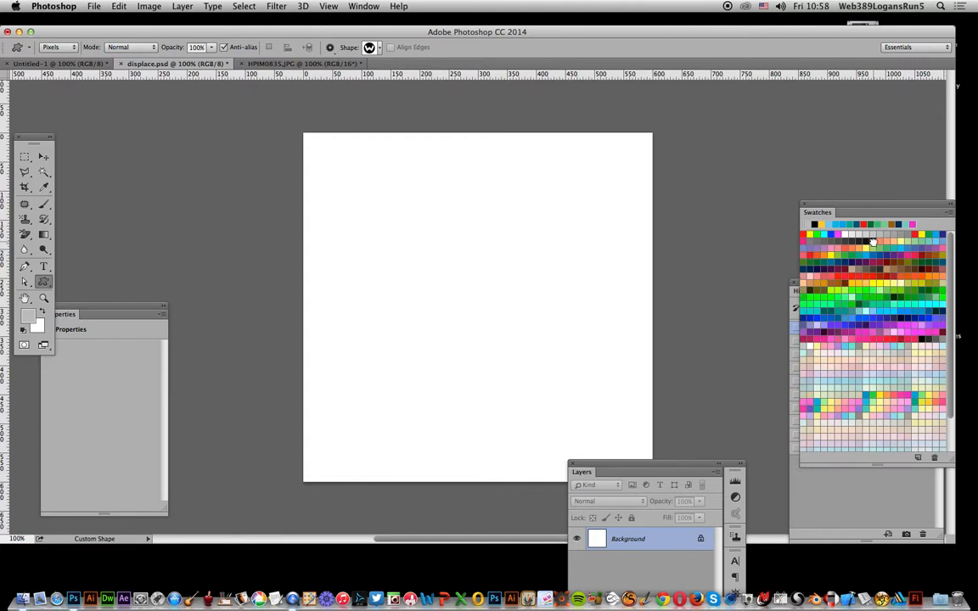
pyautogui.moveTo(831, 208); pyautogui.dragTo(744, 134)
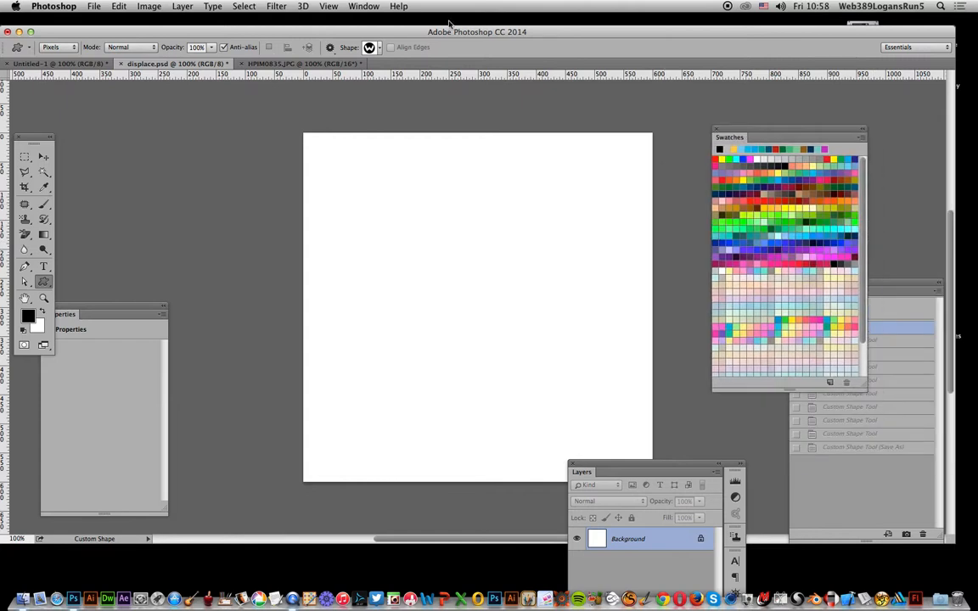
pyautogui.click(363, 6)
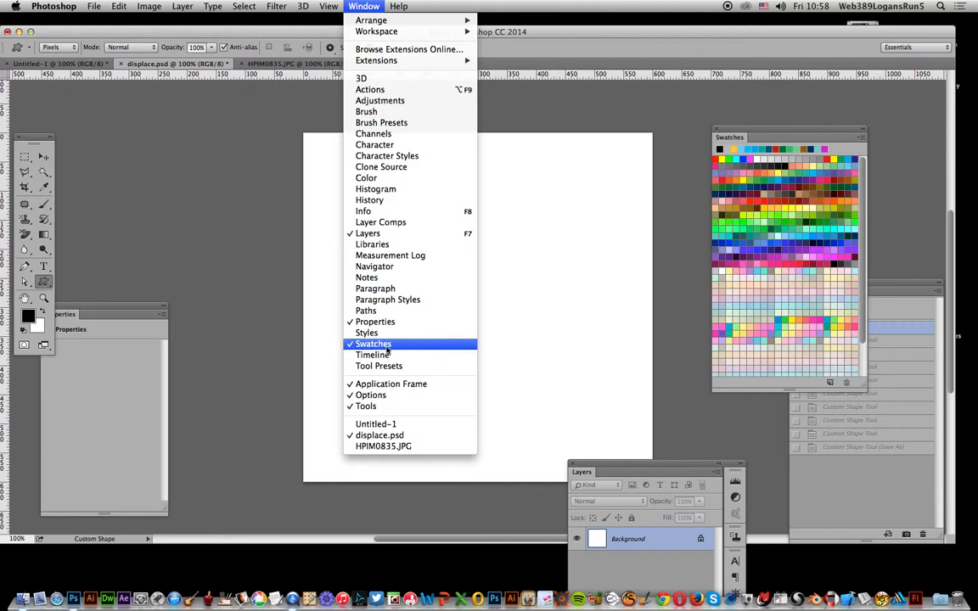
pyautogui.click(616, 330)
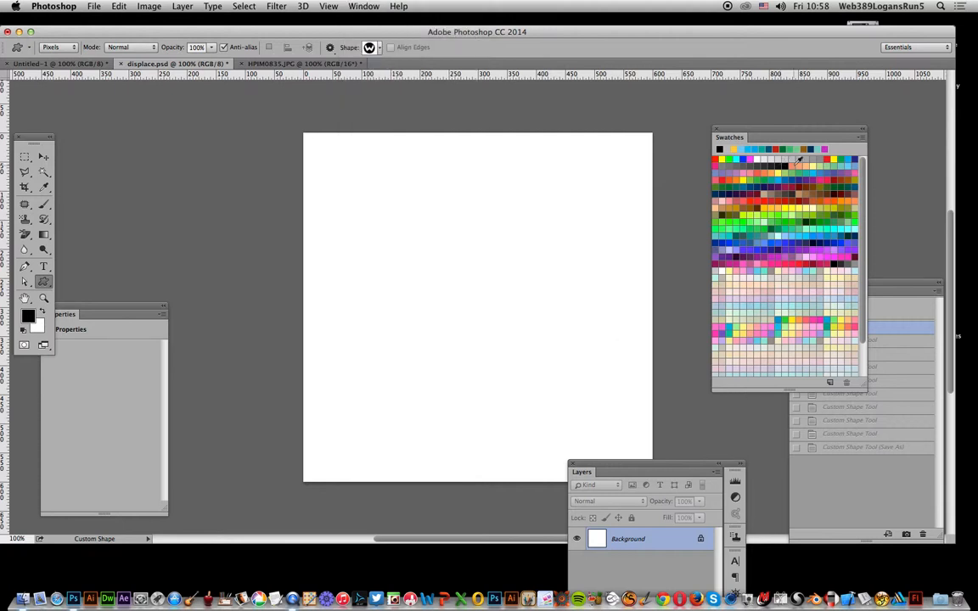
pyautogui.click(799, 160)
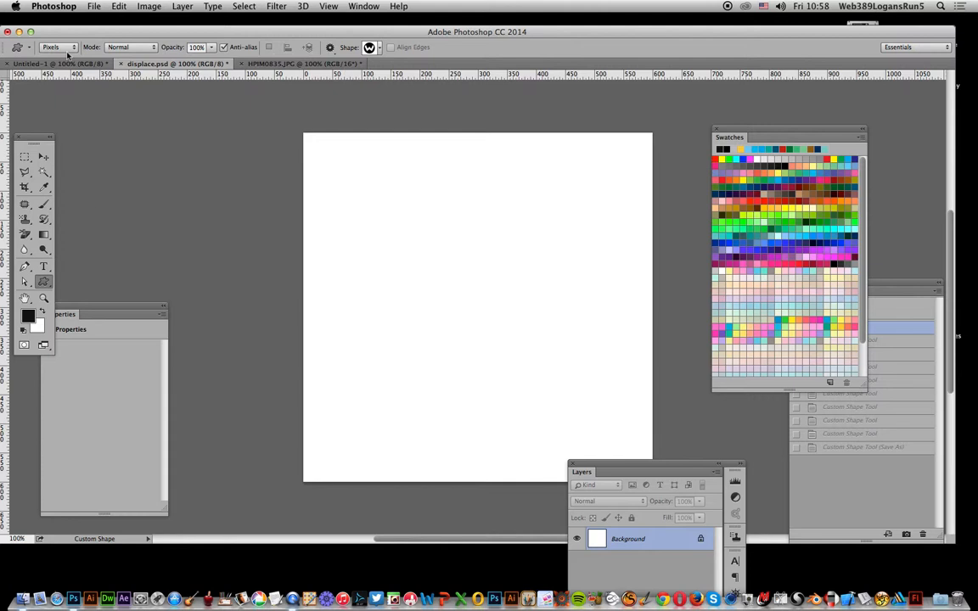
pyautogui.moveTo(319, 161); pyautogui.dragTo(615, 436)
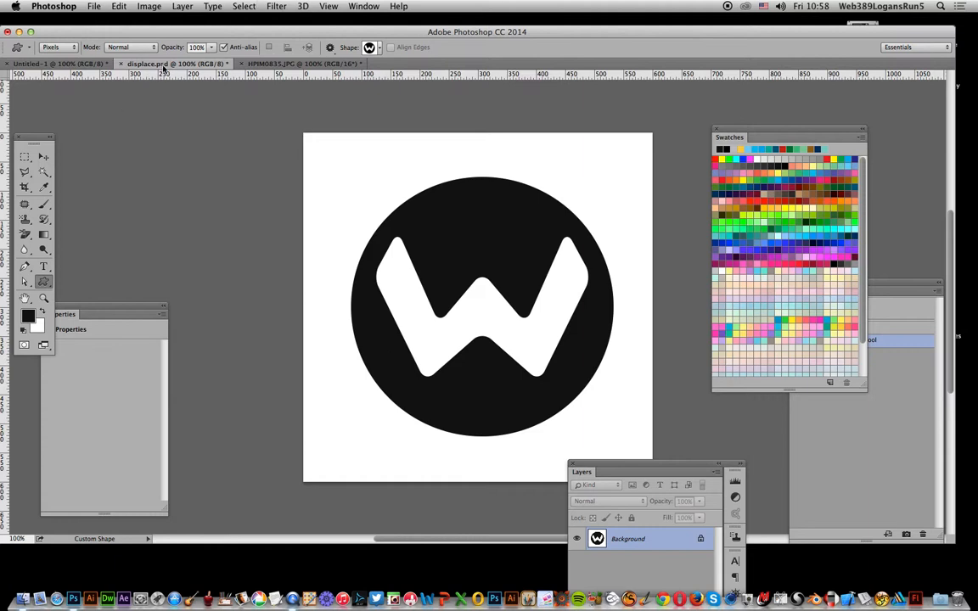
# Apply the Offset filter with -300 pixels horizontal, +300 pixels vertical and Wrap Around
pyautogui.click(278, 7)
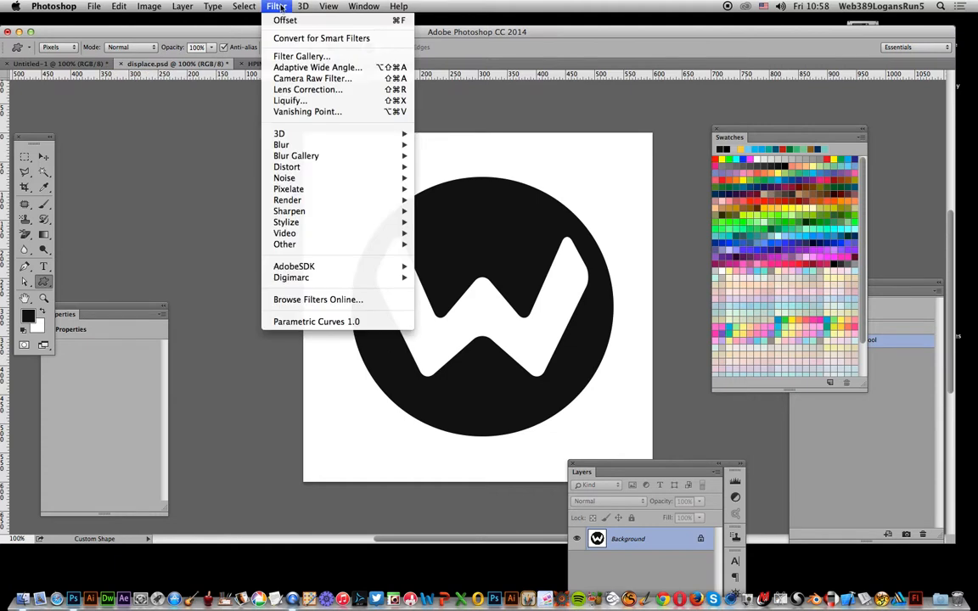
pyautogui.moveTo(374, 244)
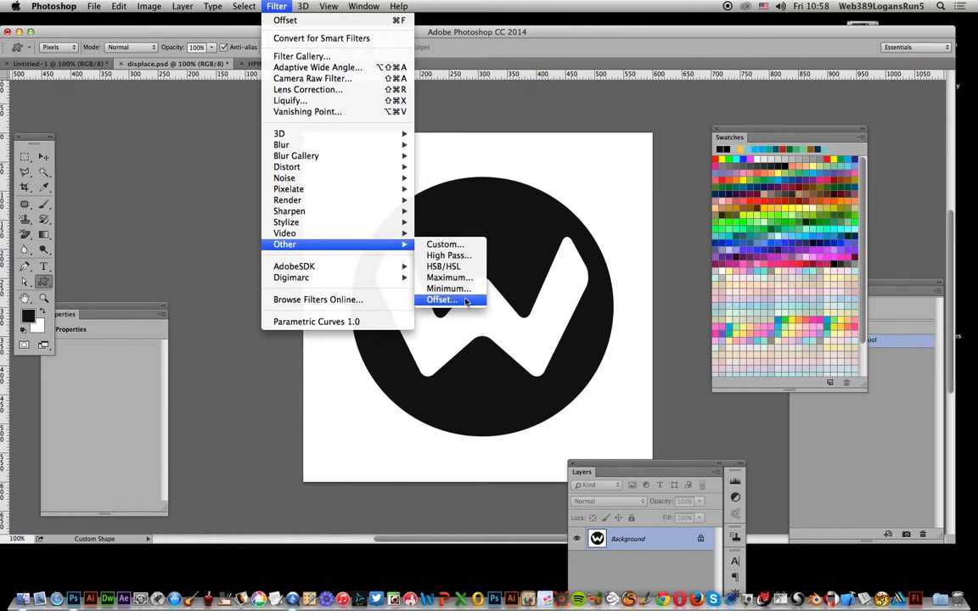
pyautogui.click(464, 302)
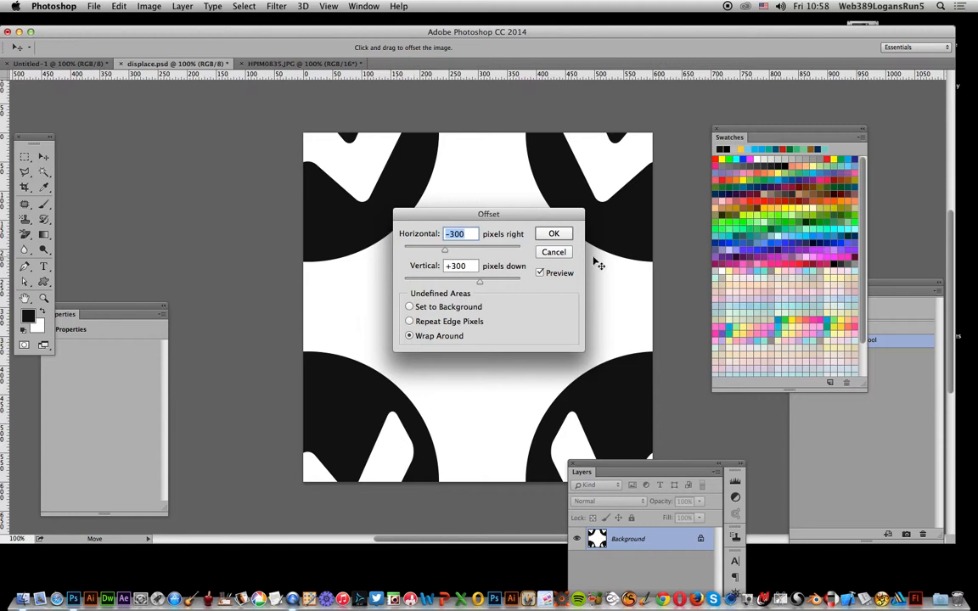
pyautogui.click(553, 233)
# Draw a near-black W logo shape in the empty centre and four smaller grey ones above, beside and below it
pyautogui.moveTo(384, 196); pyautogui.dragTo(592, 421)
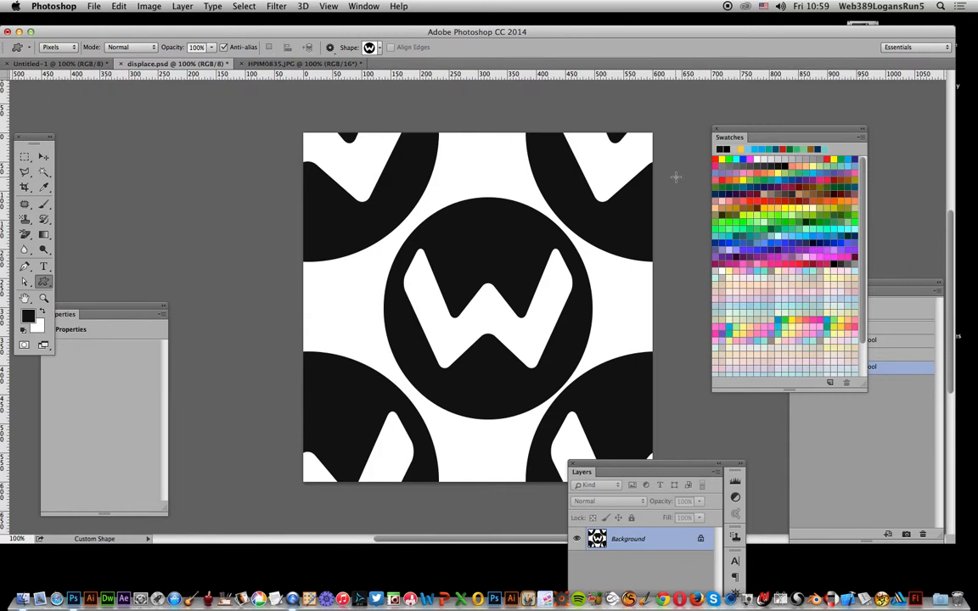
pyautogui.click(804, 154)
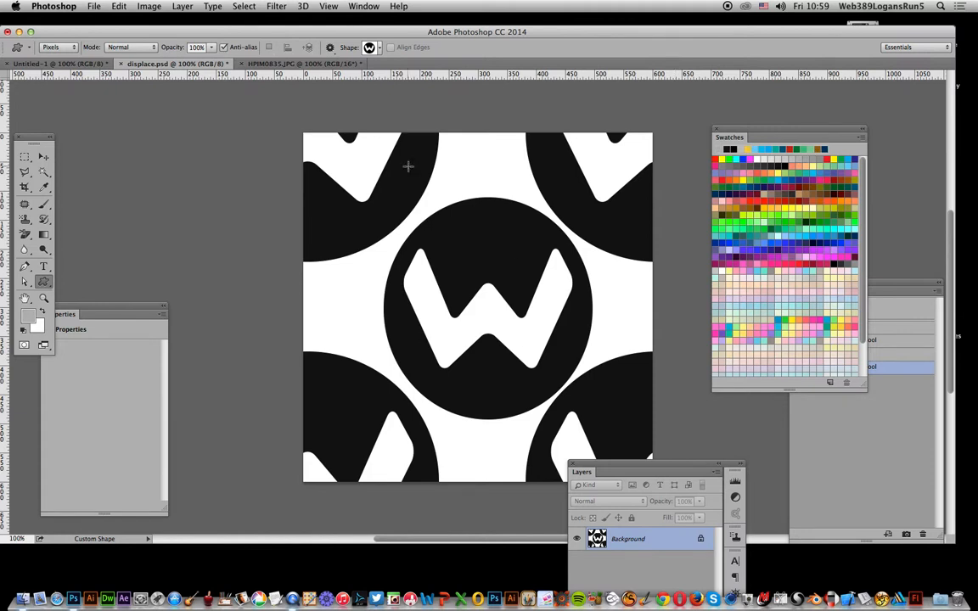
pyautogui.moveTo(397, 149); pyautogui.dragTo(535, 264)
pyautogui.moveTo(314, 278); pyautogui.dragTo(408, 366)
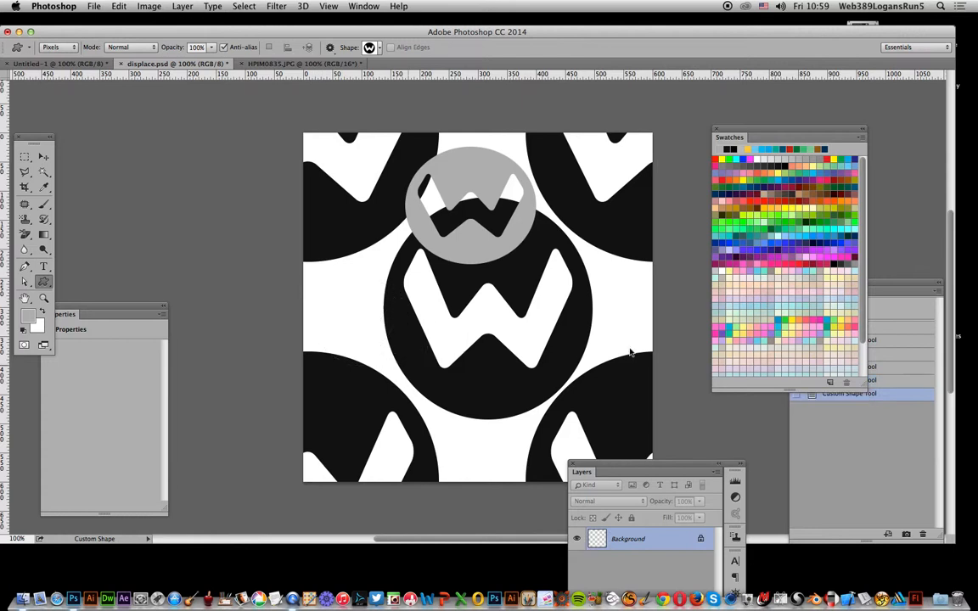
pyautogui.moveTo(575, 296); pyautogui.dragTo(628, 356)
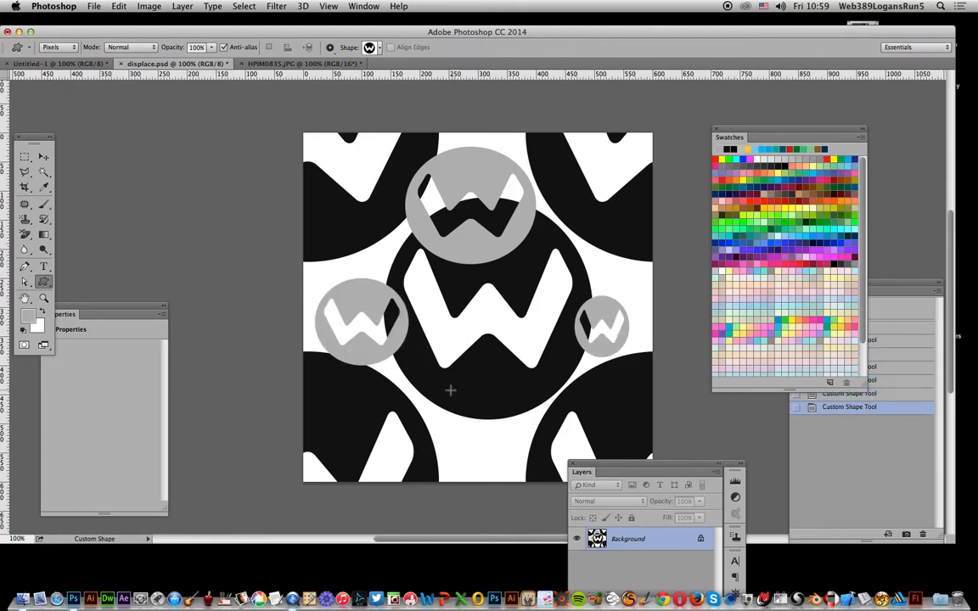
pyautogui.moveTo(450, 388); pyautogui.dragTo(532, 468)
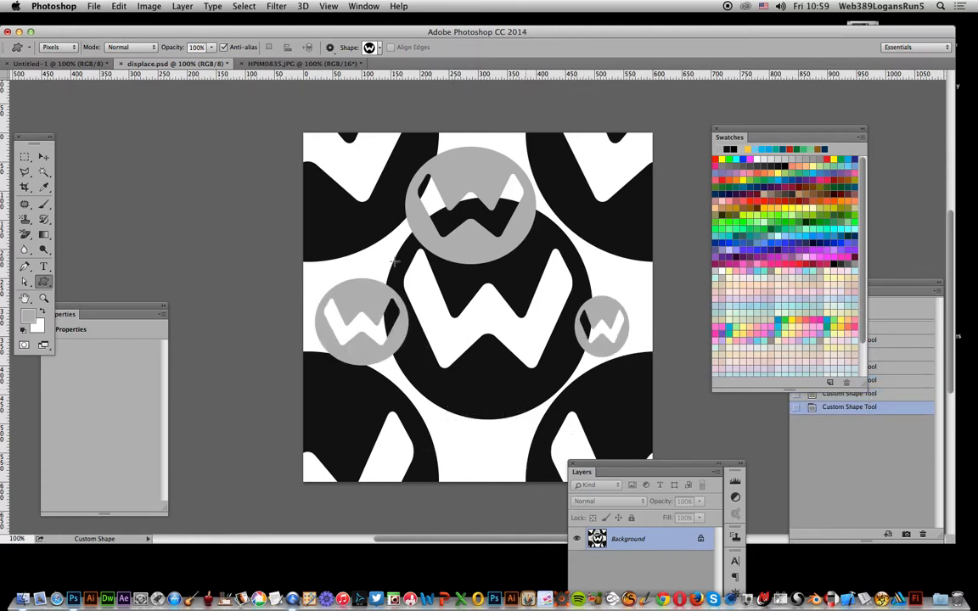
# Reapply the last Offset filter and rotate the canvas 90° clockwise
pyautogui.click(276, 6)
pyautogui.click(253, 18)
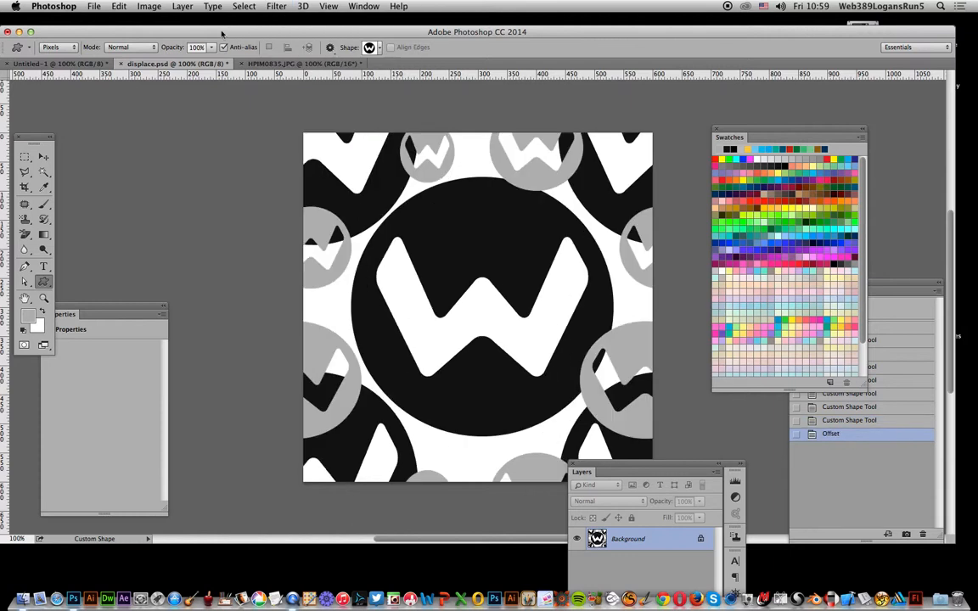
pyautogui.click(112, 8)
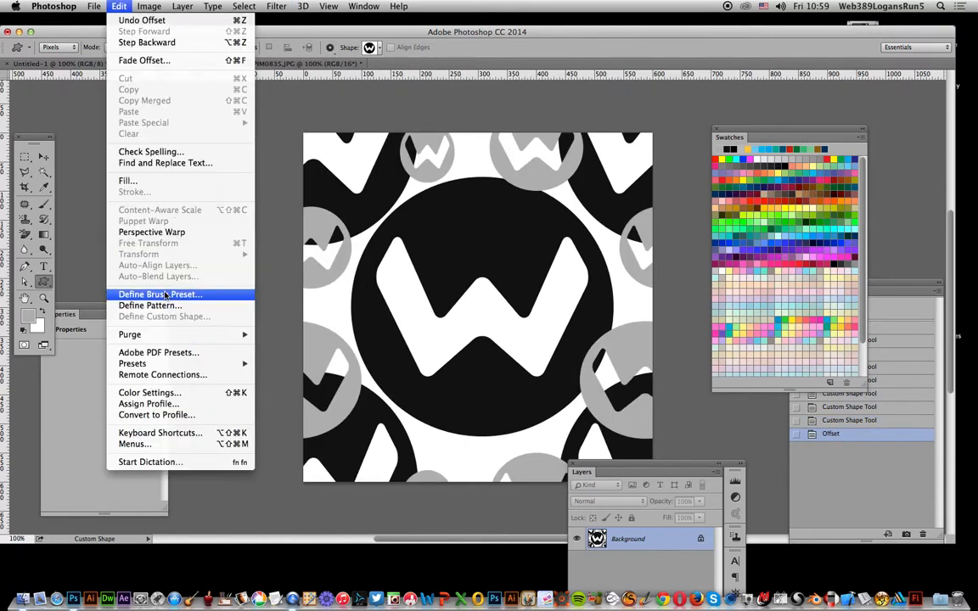
pyautogui.moveTo(142, 7)
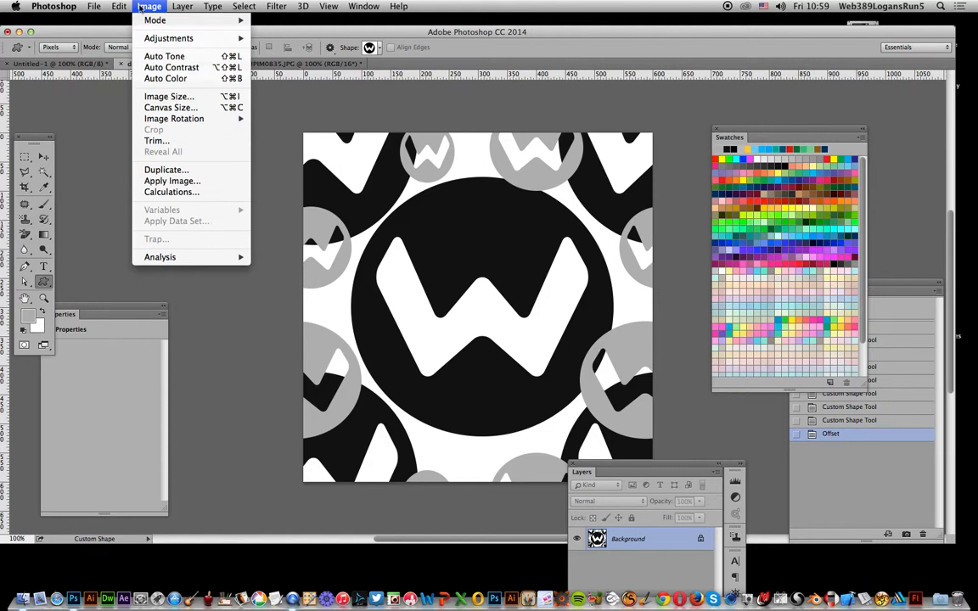
pyautogui.moveTo(153, 119)
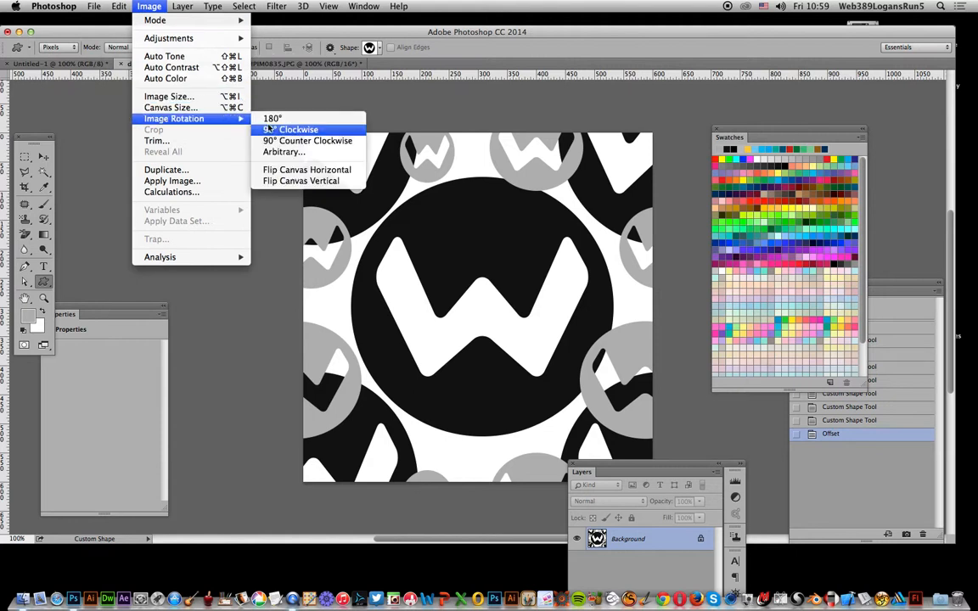
pyautogui.click(281, 130)
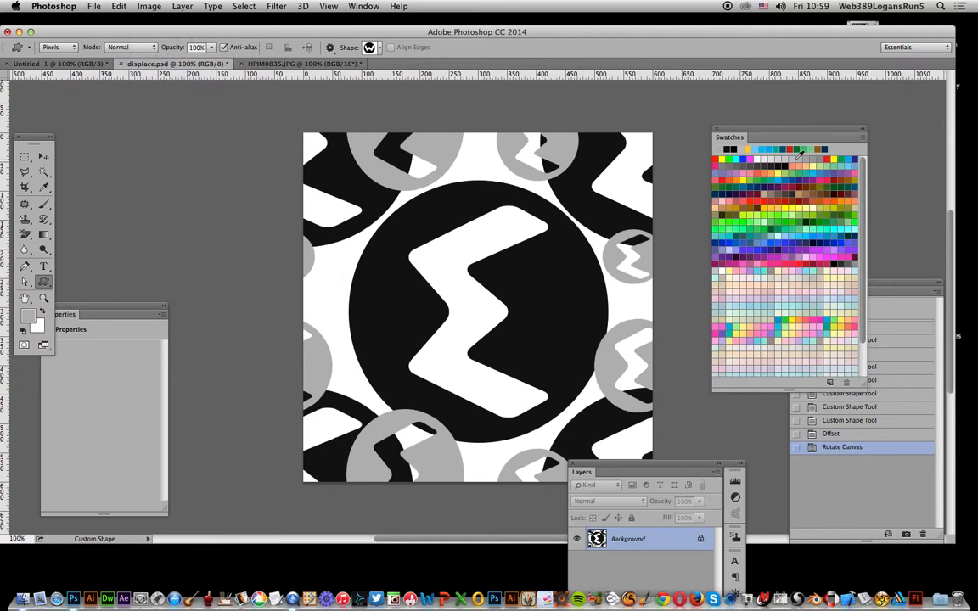
# Draw two small upright grey W logos on either side of the central circle and save displace.psd
pyautogui.moveTo(325, 270); pyautogui.dragTo(417, 358)
pyautogui.moveTo(533, 270); pyautogui.dragTo(598, 331)
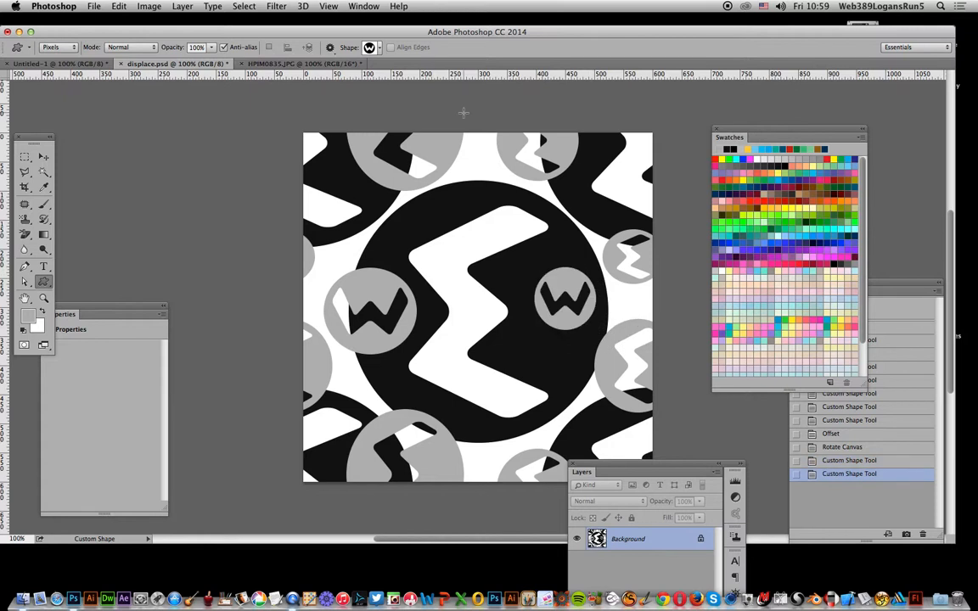
pyautogui.click(93, 6)
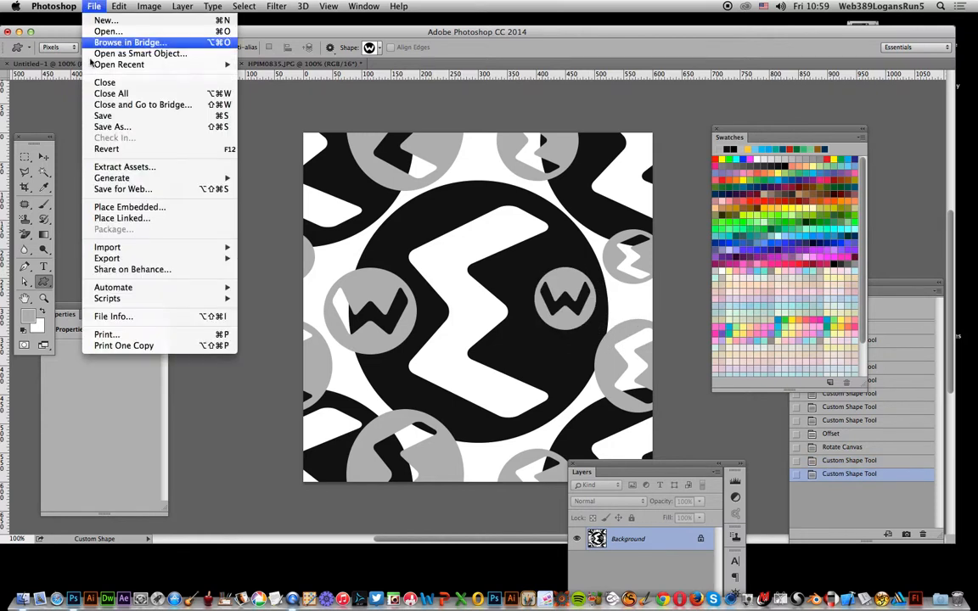
pyautogui.click(105, 118)
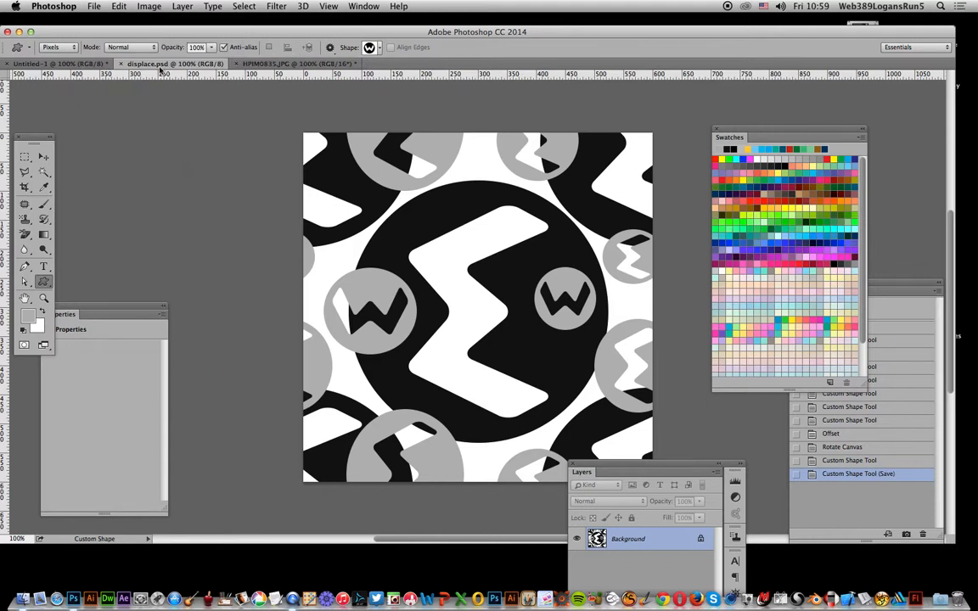
pyautogui.click(93, 6)
pyautogui.click(99, 126)
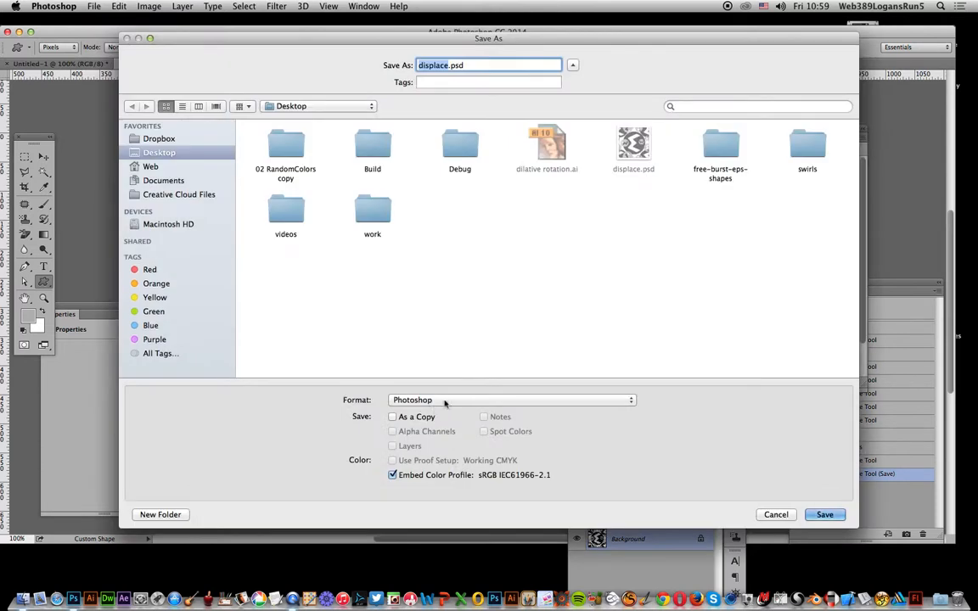
pyautogui.click(780, 514)
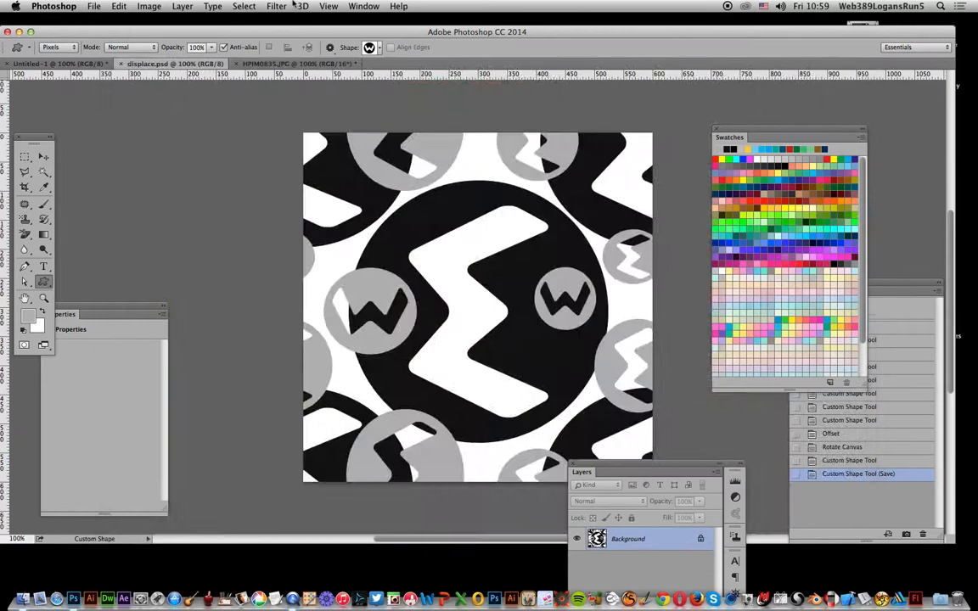
# Switch to the HPIM0835.JPG photo and convert it to 8 Bits/Channel
pyautogui.click(278, 65)
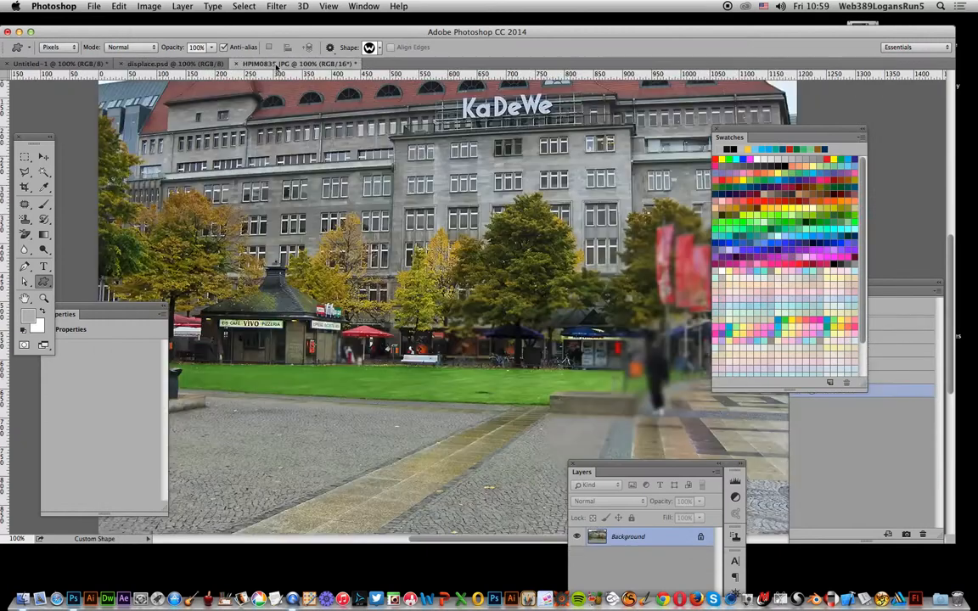
pyautogui.click(276, 6)
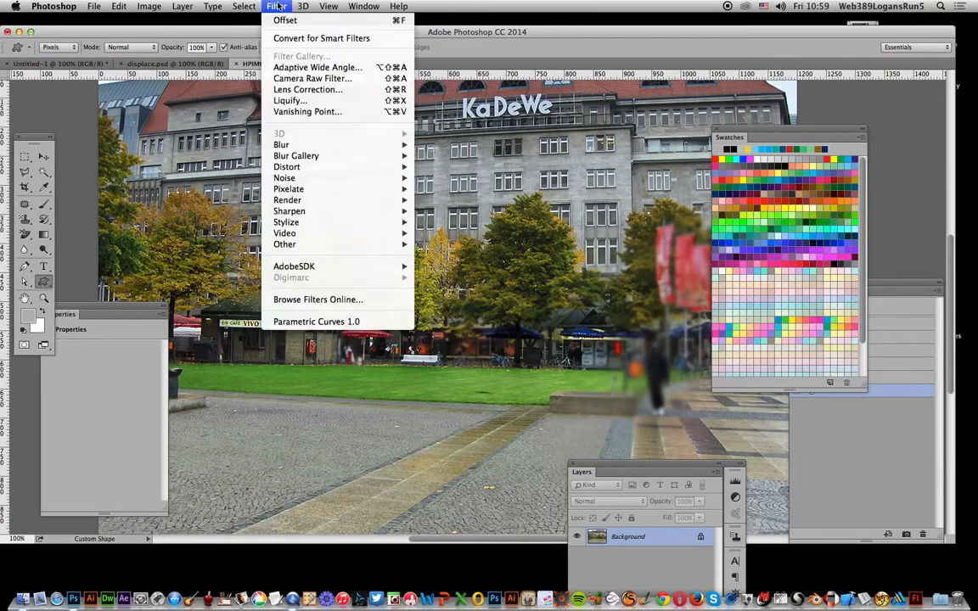
pyautogui.moveTo(291, 171)
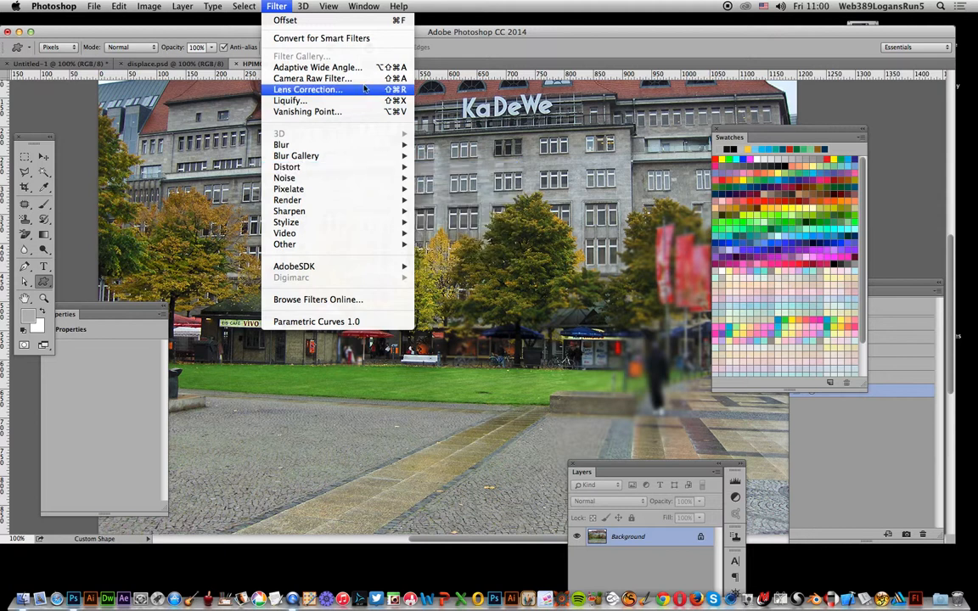
pyautogui.click(532, 101)
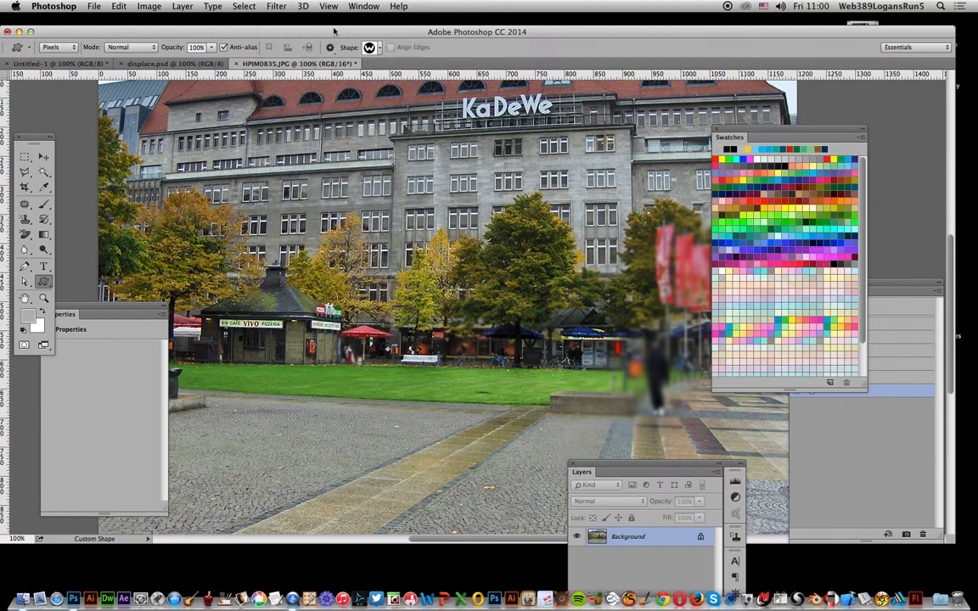
pyautogui.click(280, 6)
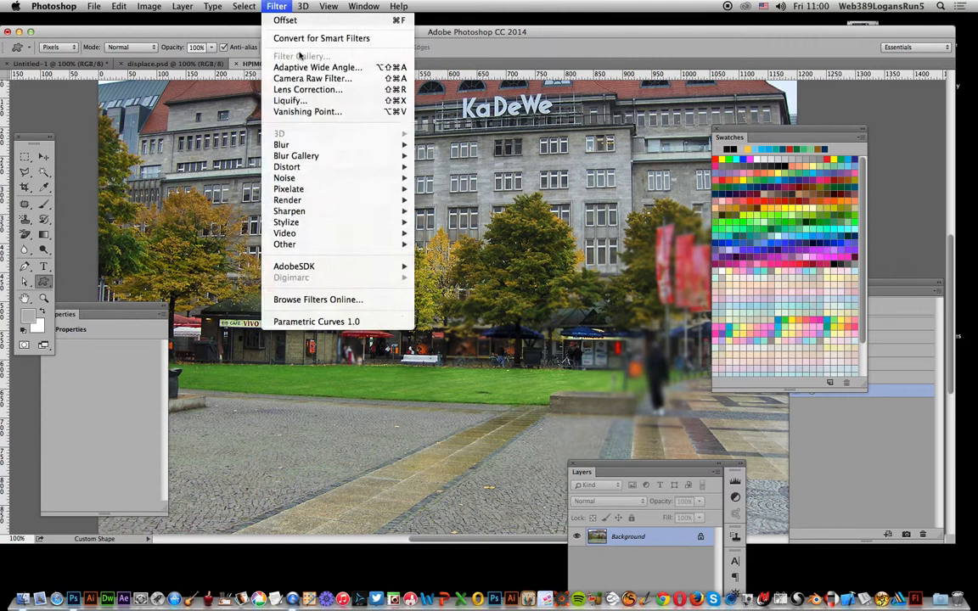
pyautogui.moveTo(148, 7)
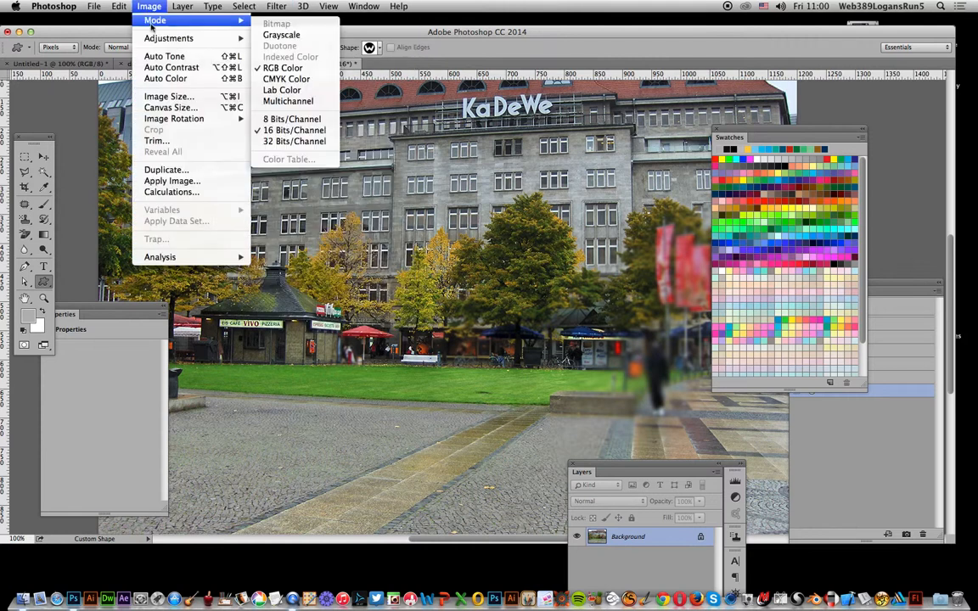
pyautogui.click(257, 118)
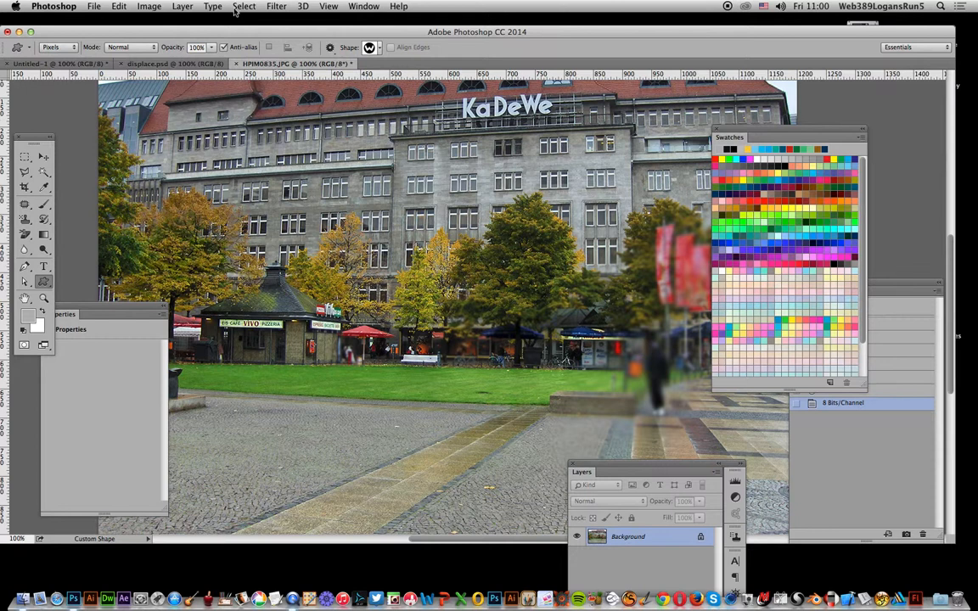
# Start the Filter Gallery's Glass distortion on the photo and load displace.psd from the Desktop as its texture
pyautogui.click(276, 6)
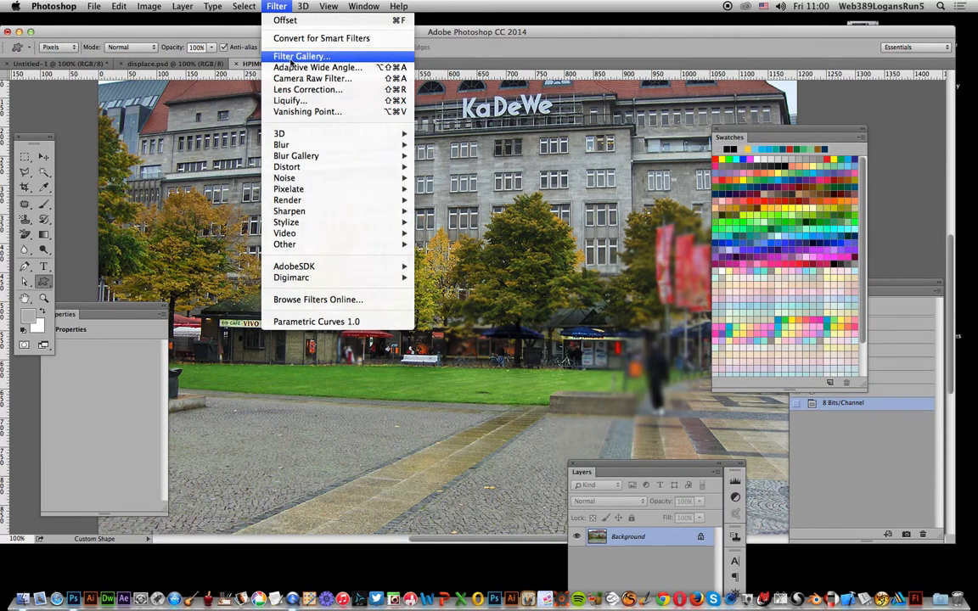
pyautogui.click(292, 57)
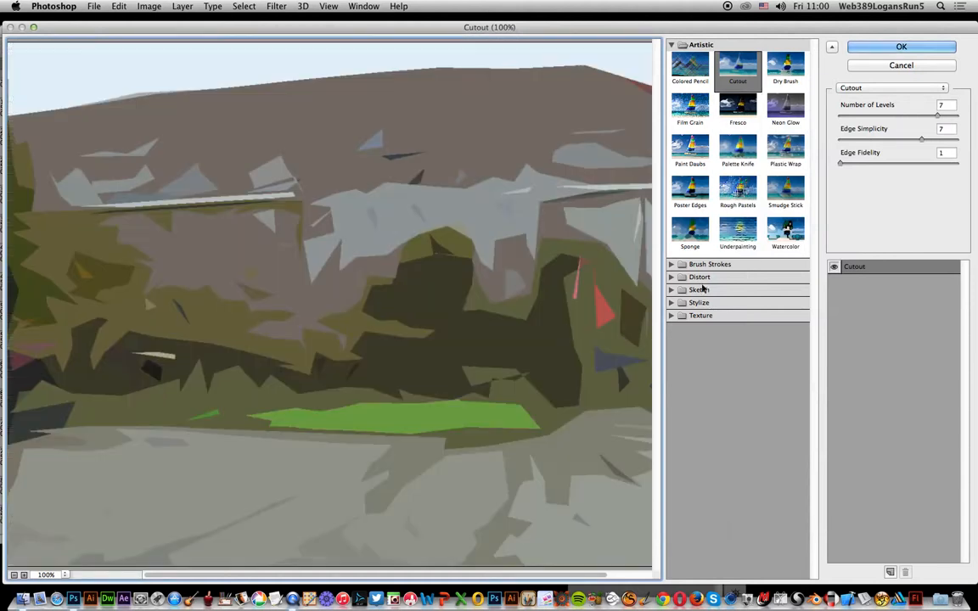
pyautogui.click(673, 278)
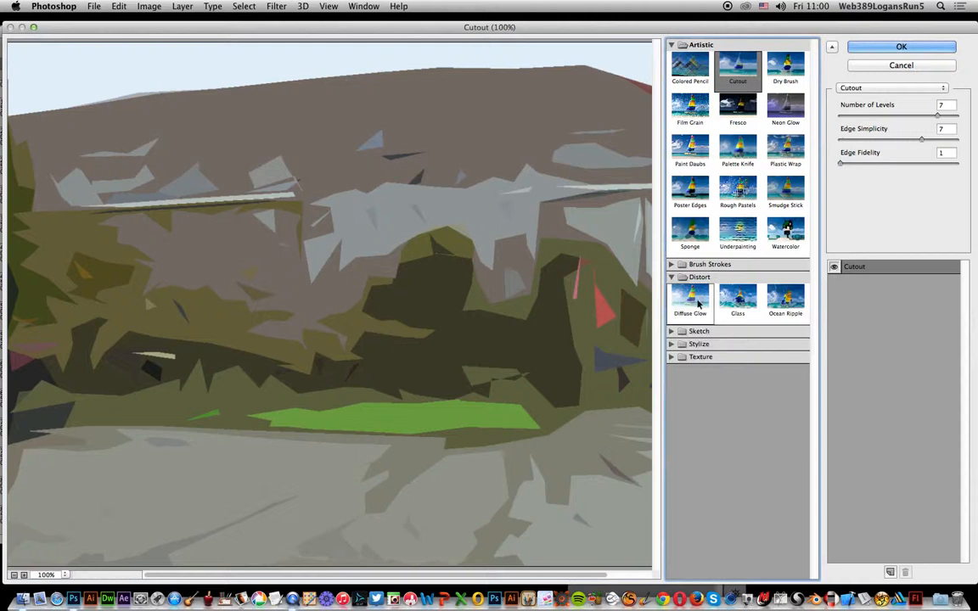
pyautogui.click(739, 301)
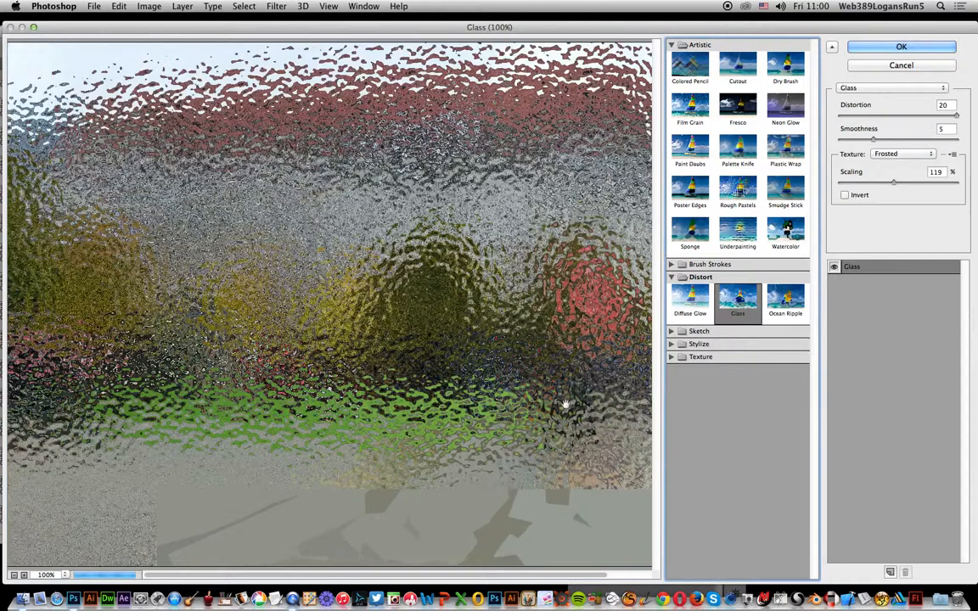
pyautogui.click(896, 153)
pyautogui.click(944, 158)
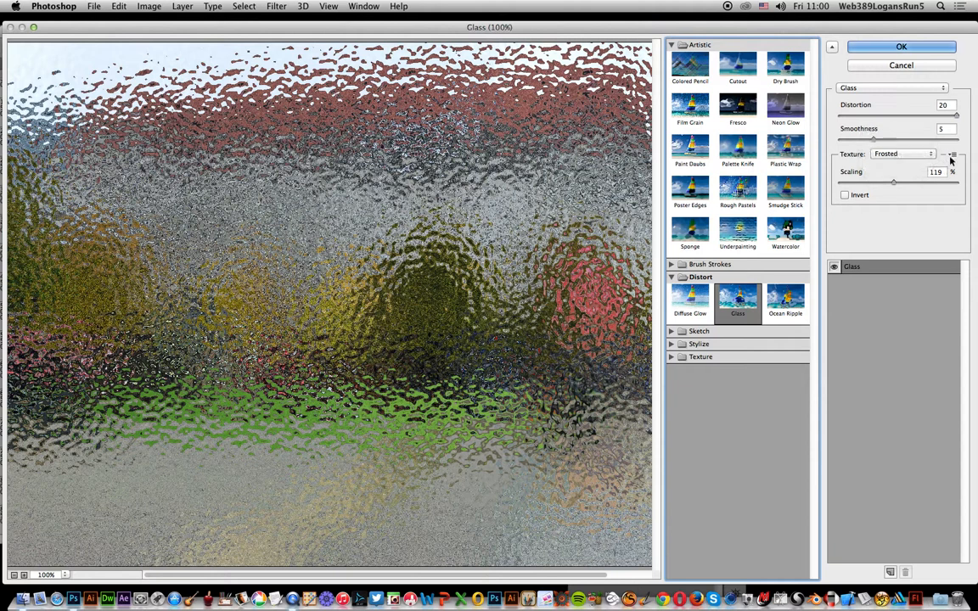
pyautogui.click(952, 155)
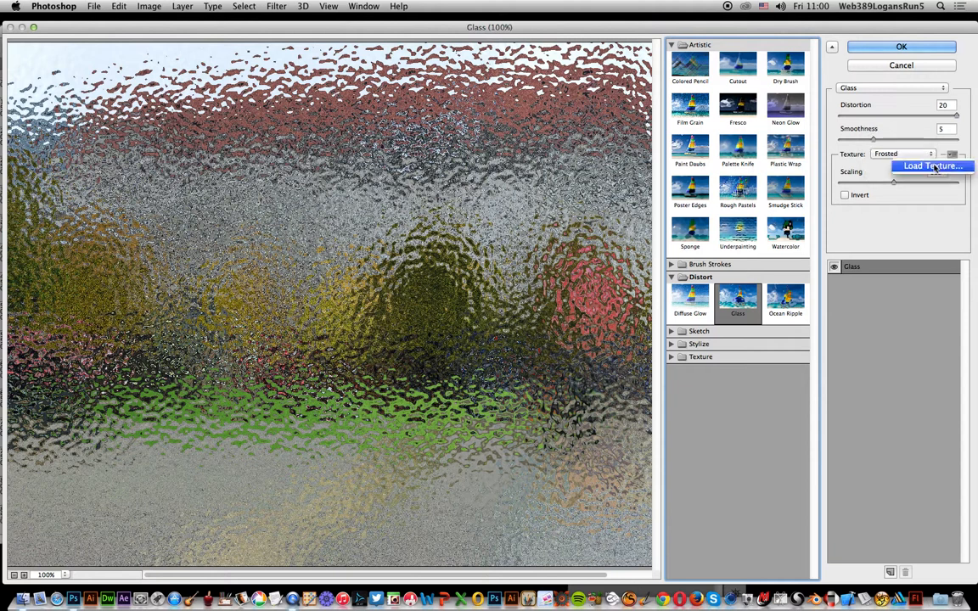
pyautogui.click(935, 166)
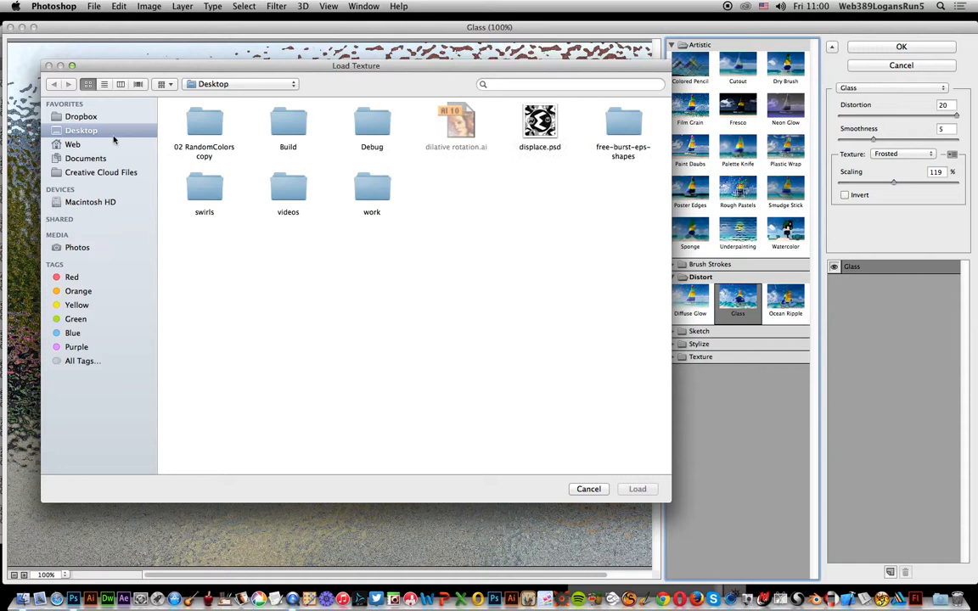
pyautogui.click(539, 123)
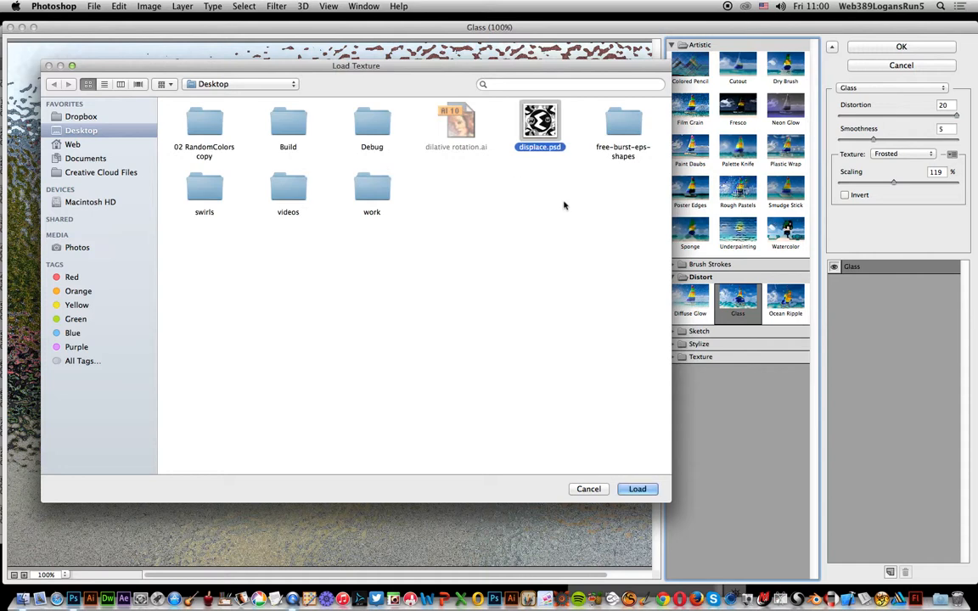
pyautogui.click(645, 493)
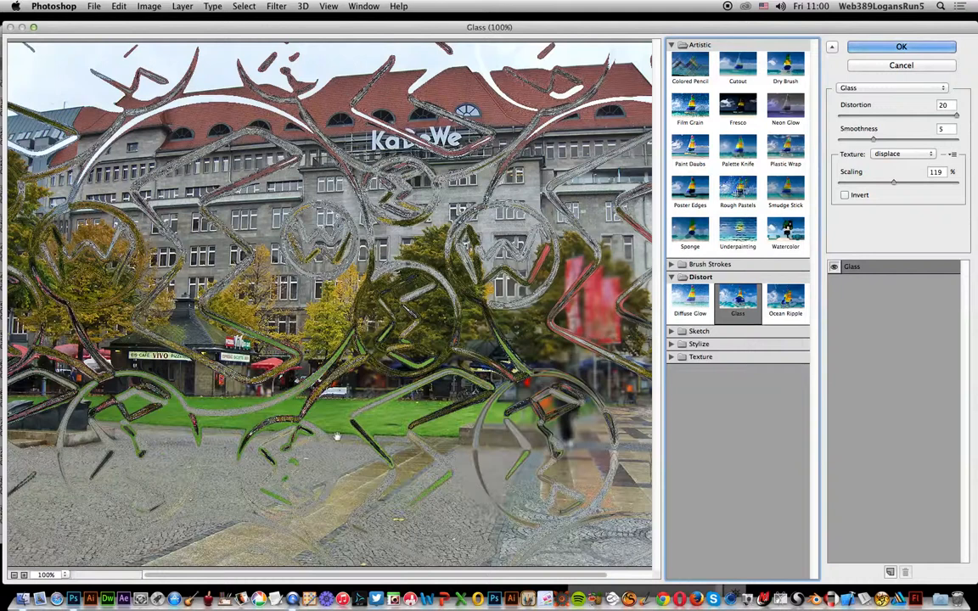
# Apply the Glass filter with its distortion reduced to 7, and undo it
pyautogui.moveTo(873, 141)
pyautogui.mouseDown()
pyautogui.moveTo(894, 142)
pyautogui.moveTo(872, 141)
pyautogui.mouseUp()
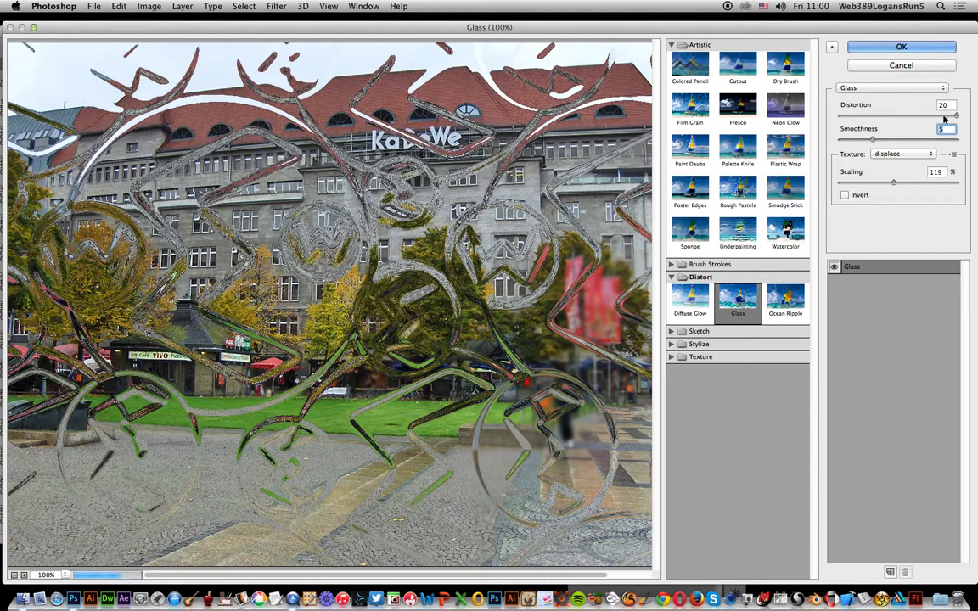
pyautogui.moveTo(954, 117); pyautogui.dragTo(888, 119)
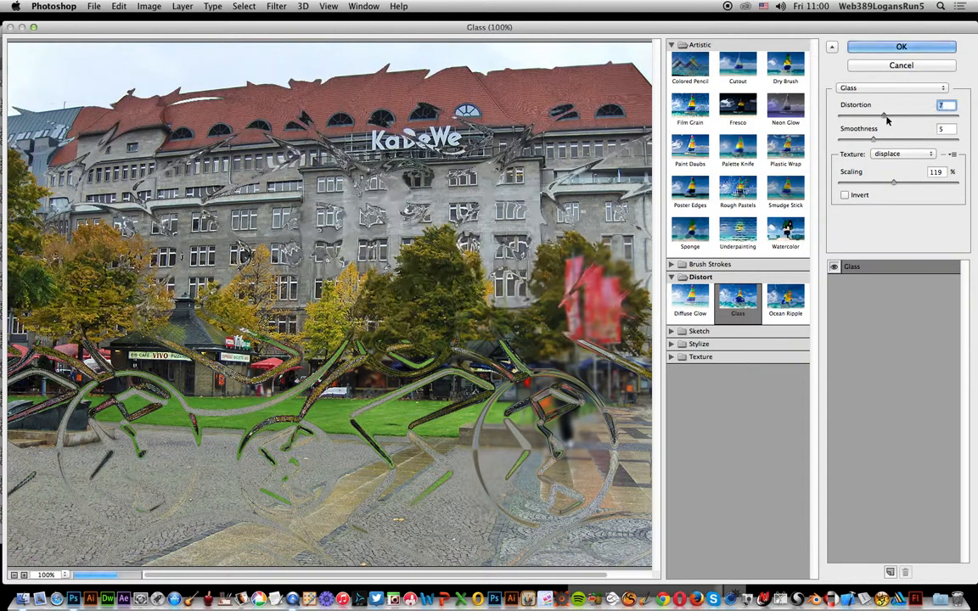
pyautogui.click(900, 47)
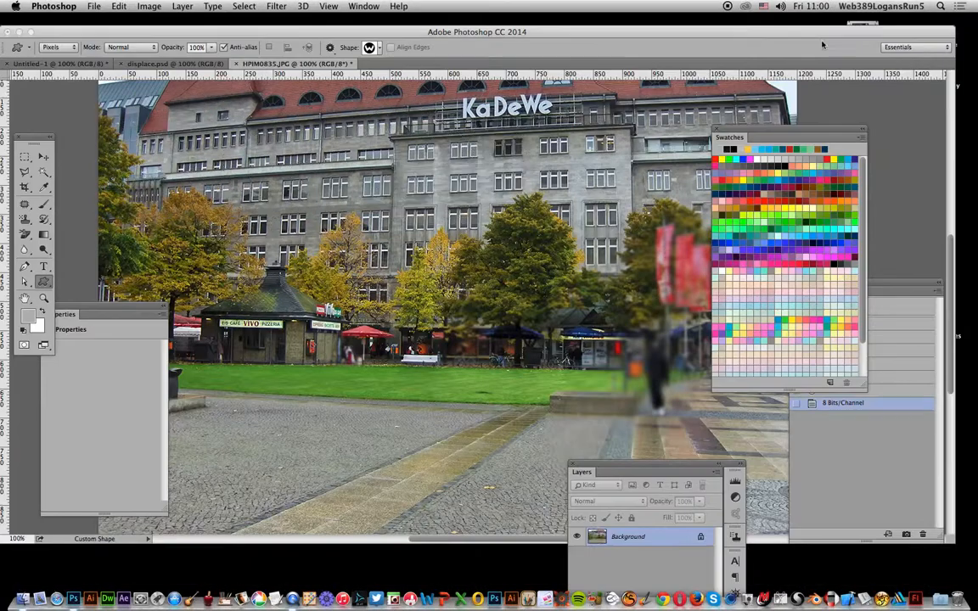
pyautogui.click(129, 7)
pyautogui.click(157, 20)
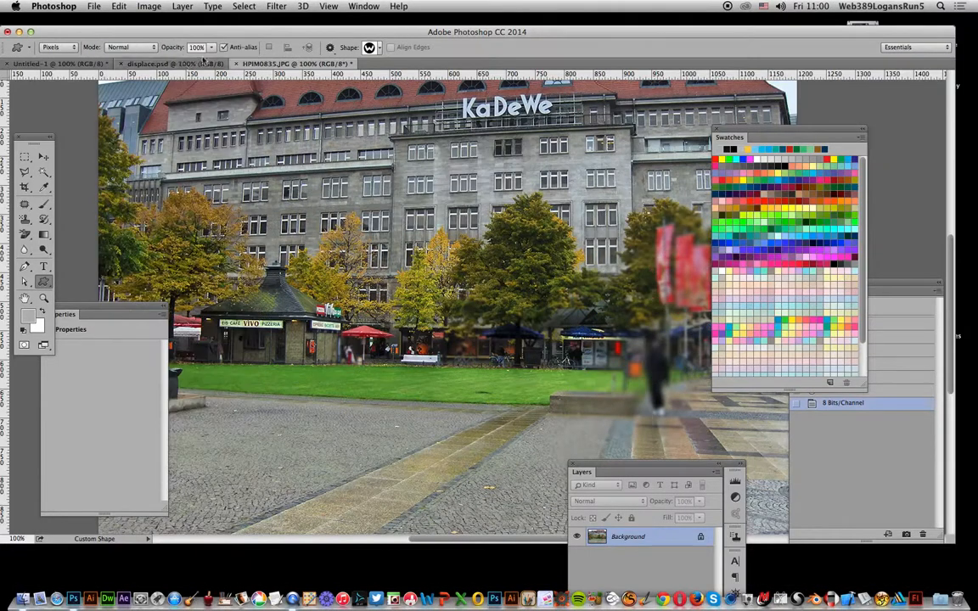
# Switch to displace.psd and make an elliptical selection around the large central W logo
pyautogui.click(183, 65)
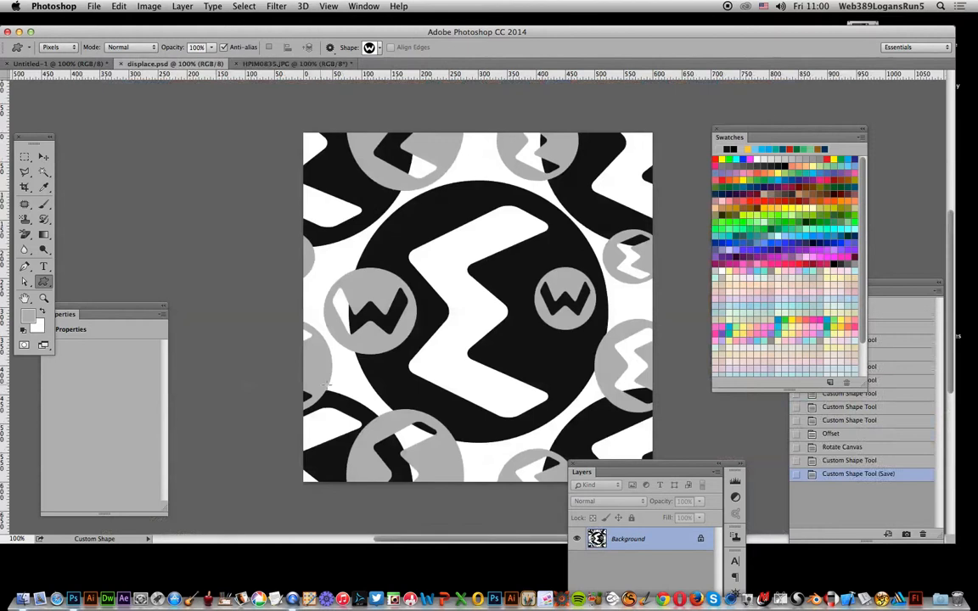
pyautogui.click(25, 157)
pyautogui.moveTo(28, 162); pyautogui.dragTo(81, 153)
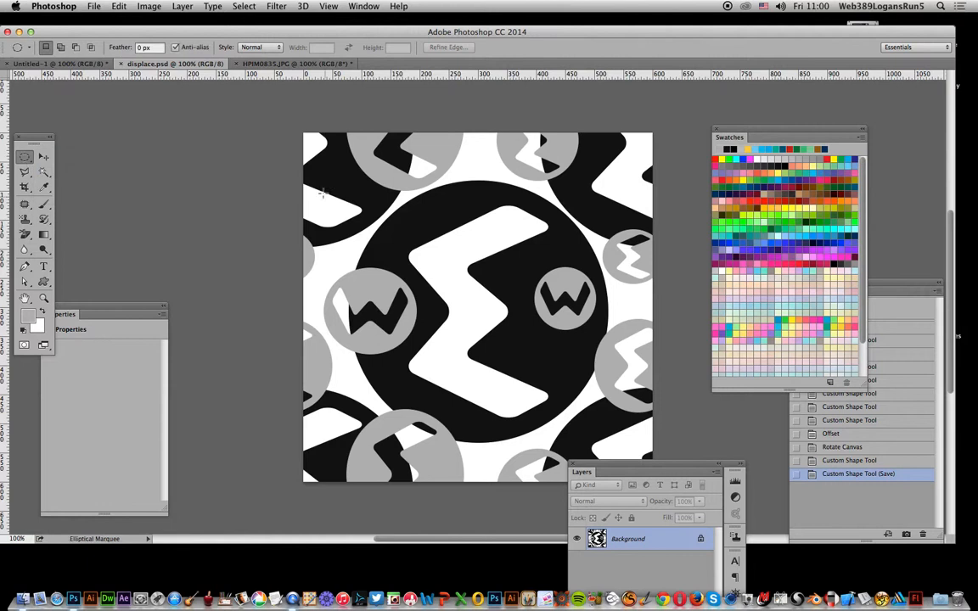
pyautogui.moveTo(338, 169); pyautogui.dragTo(618, 443)
# Apply a Gaussian Blur with a radius of 13.4 pixels to the selected circle
pyautogui.click(278, 6)
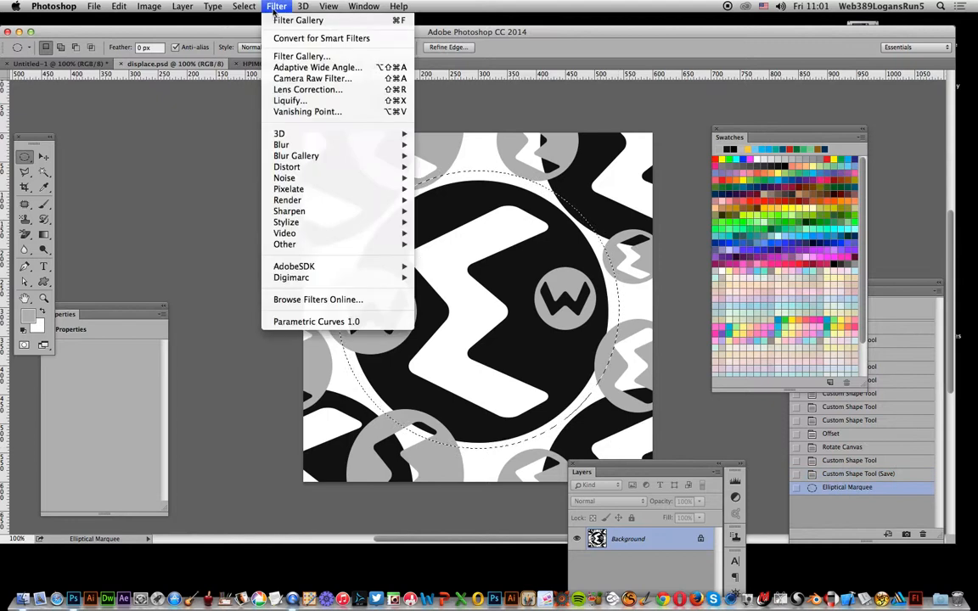
pyautogui.moveTo(280, 144)
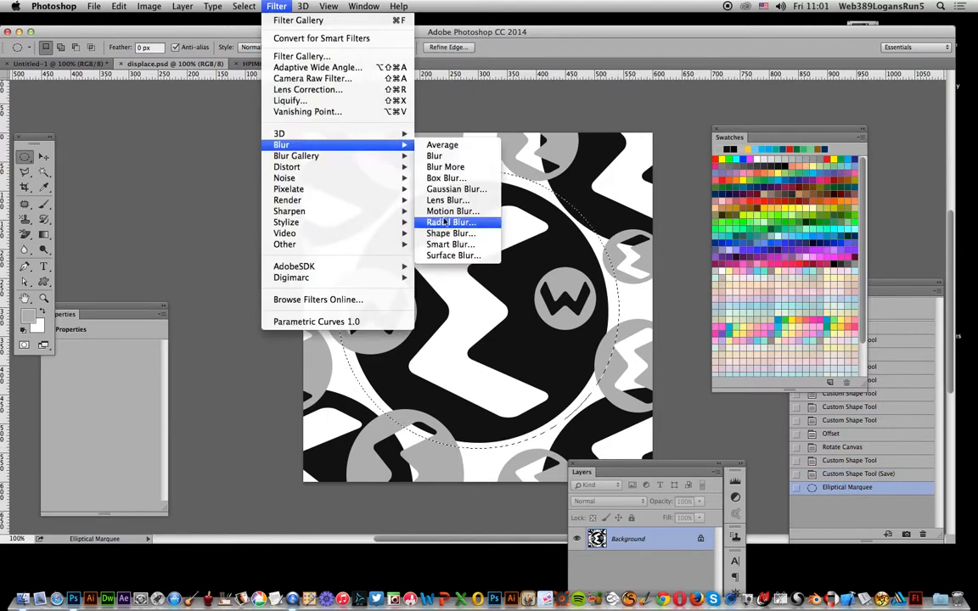
pyautogui.click(455, 189)
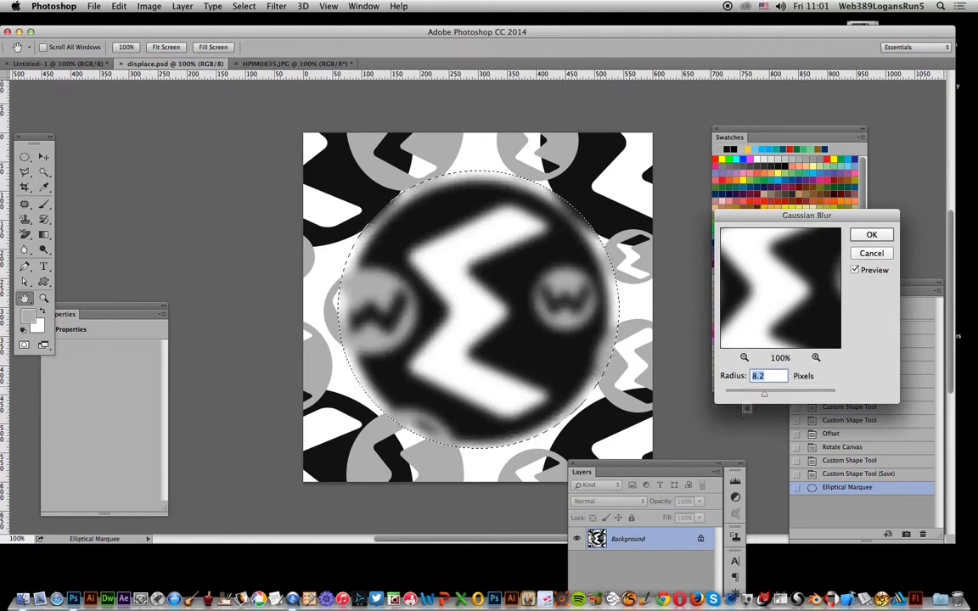
pyautogui.moveTo(764, 395); pyautogui.dragTo(771, 396)
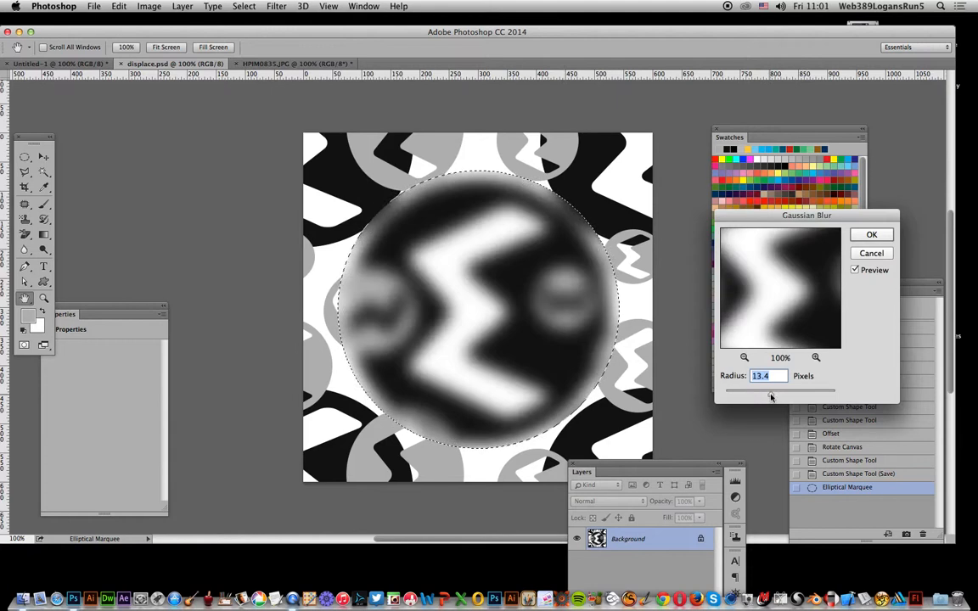
pyautogui.click(871, 235)
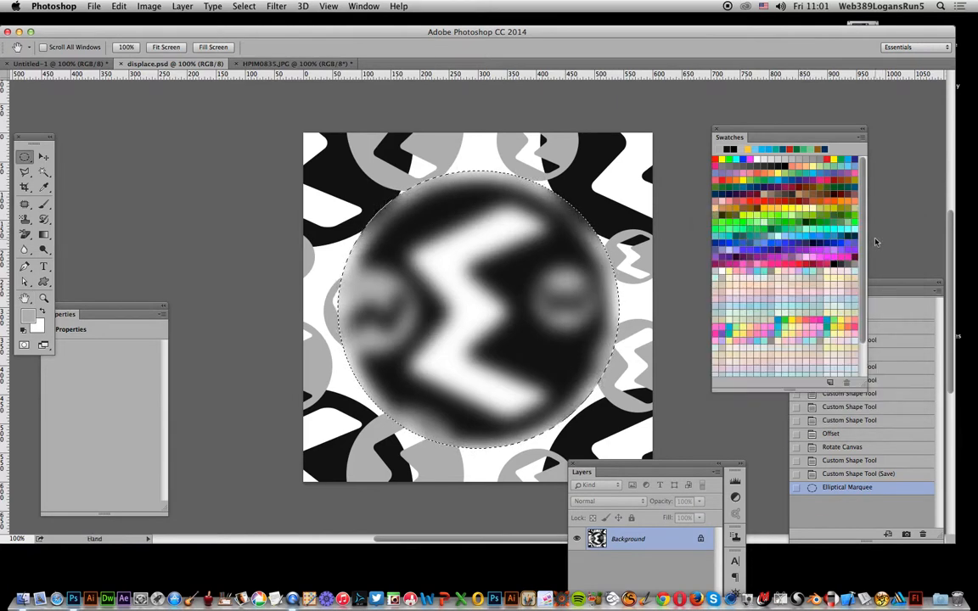
# Clear the elliptical selection and save displace.psd
pyautogui.click(244, 6)
pyautogui.click(252, 31)
pyautogui.click(94, 6)
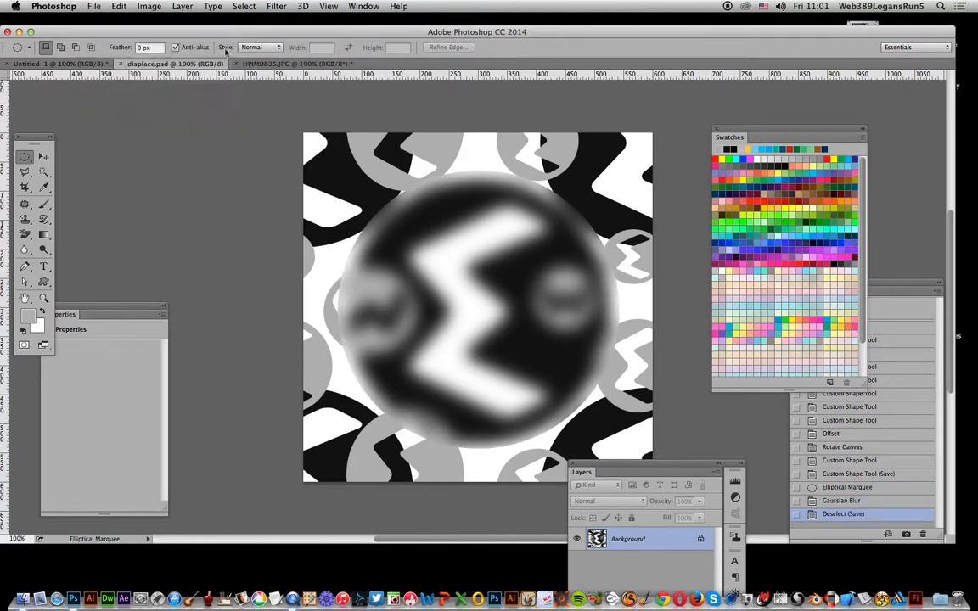
# Apply the Displace filter to HPIM0835.JPG with both scales at 10, Stretch To Fit and Repeat Edge Pixels, using displace.psd as the map
pyautogui.click(295, 62)
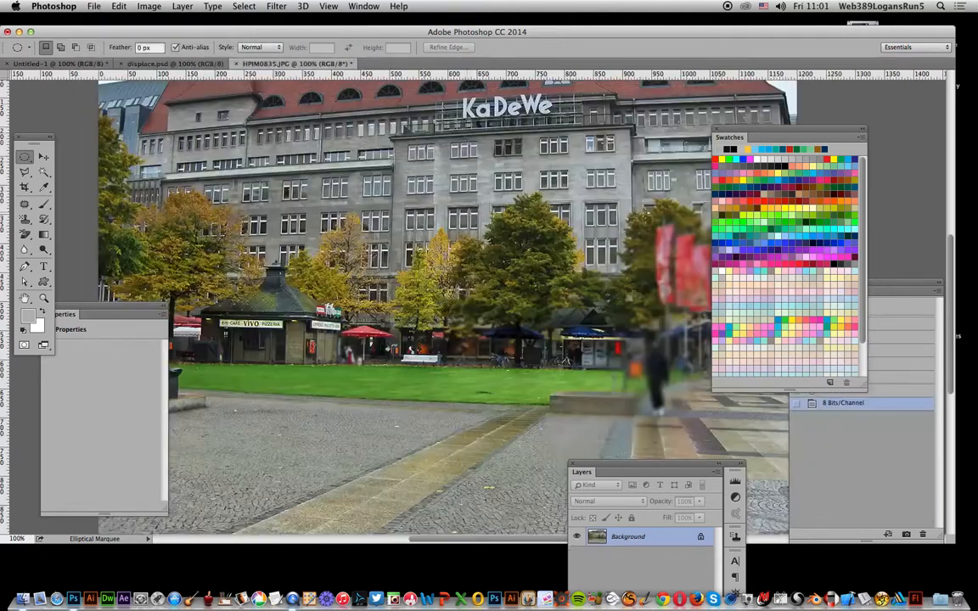
pyautogui.click(278, 6)
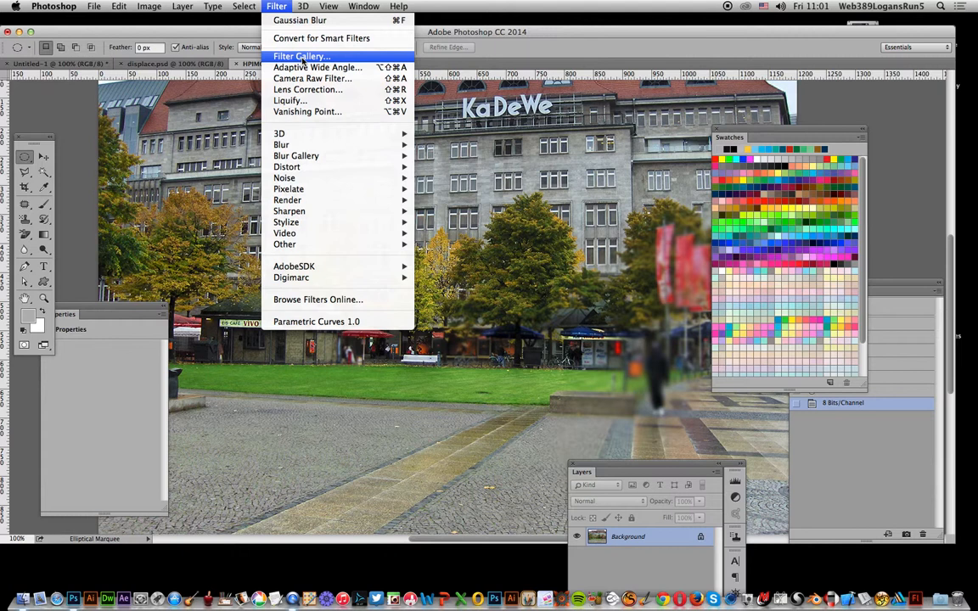
pyautogui.moveTo(356, 166)
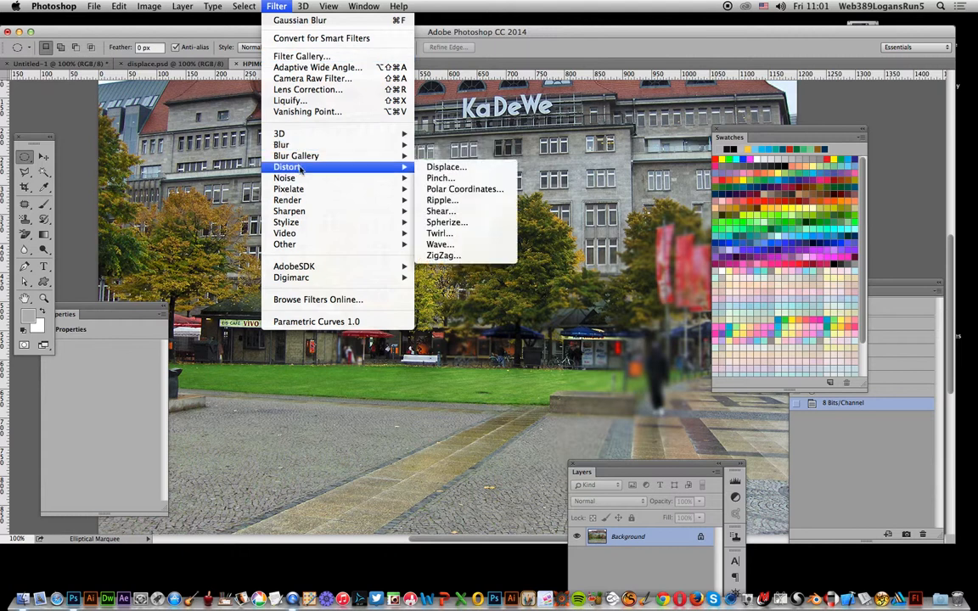
pyautogui.click(433, 168)
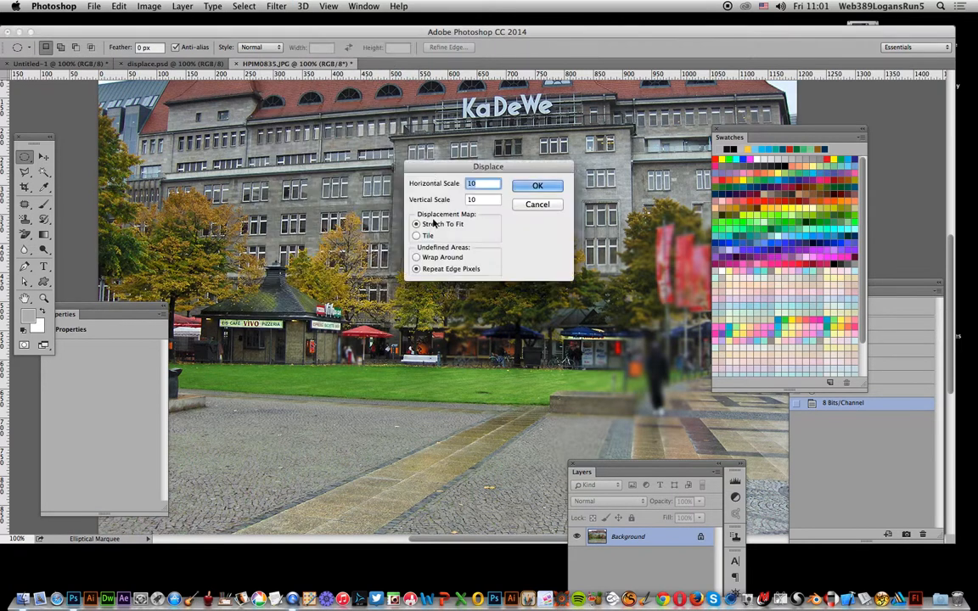
pyautogui.click(547, 189)
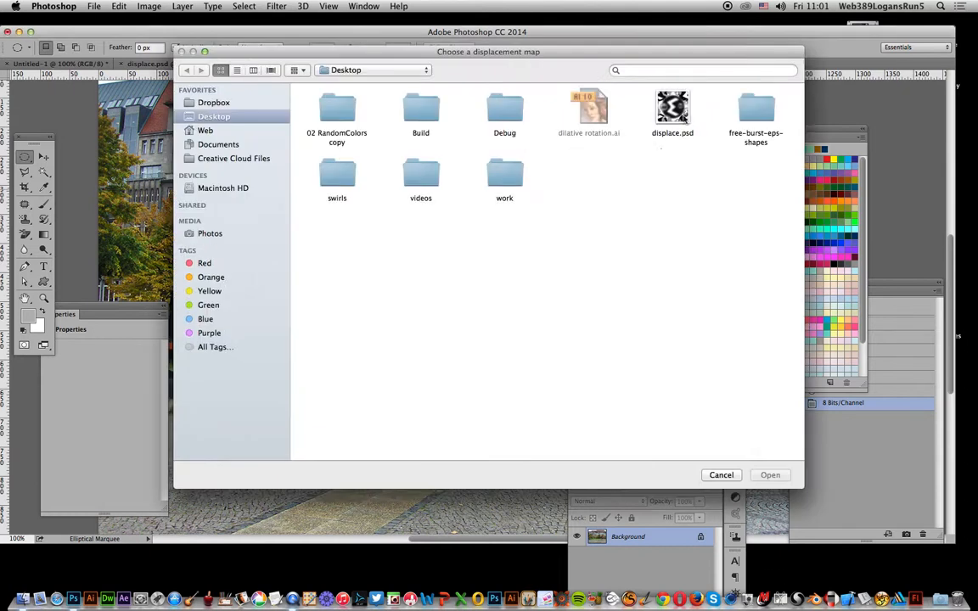
pyautogui.click(673, 108)
pyautogui.click(770, 475)
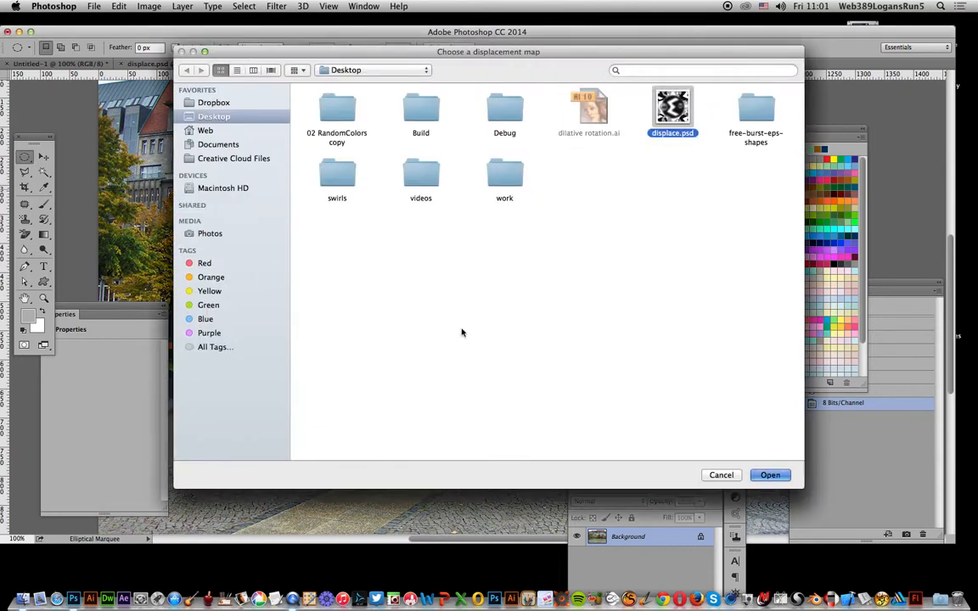